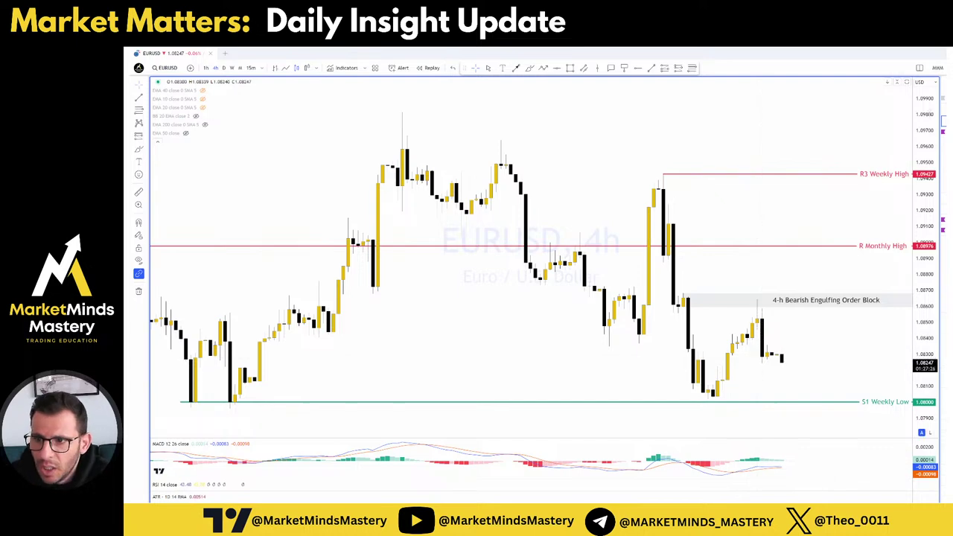
# Circle the 4-h Bearish Engulfing Order Block and its origin candle freehand on the EURUSD 4-hour chart
pyautogui.scroll(3, 787, 330)
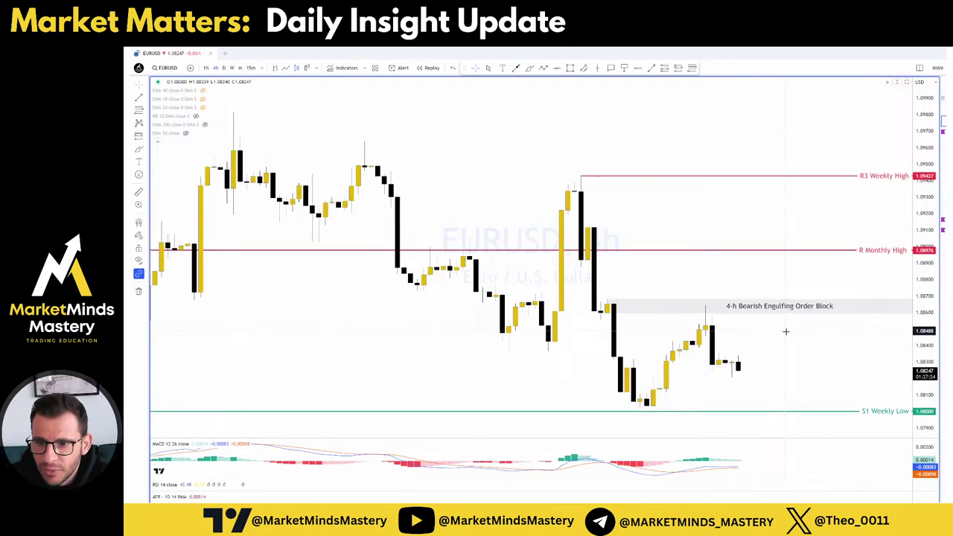
pyautogui.scroll(-2, 805, 341)
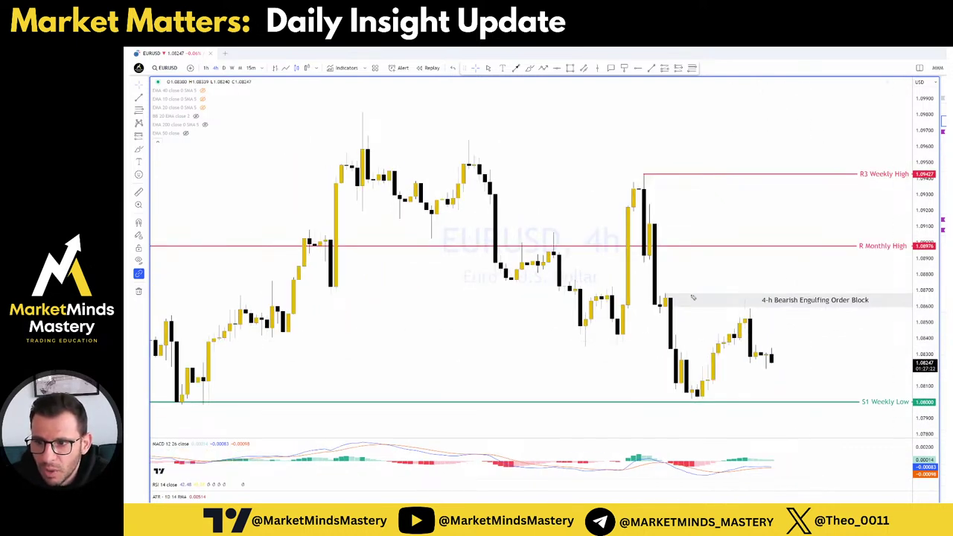
pyautogui.moveTo(754, 291)
pyautogui.mouseDown()
pyautogui.moveTo(655, 287)
pyautogui.moveTo(775, 318)
pyautogui.moveTo(692, 300)
pyautogui.mouseUp()
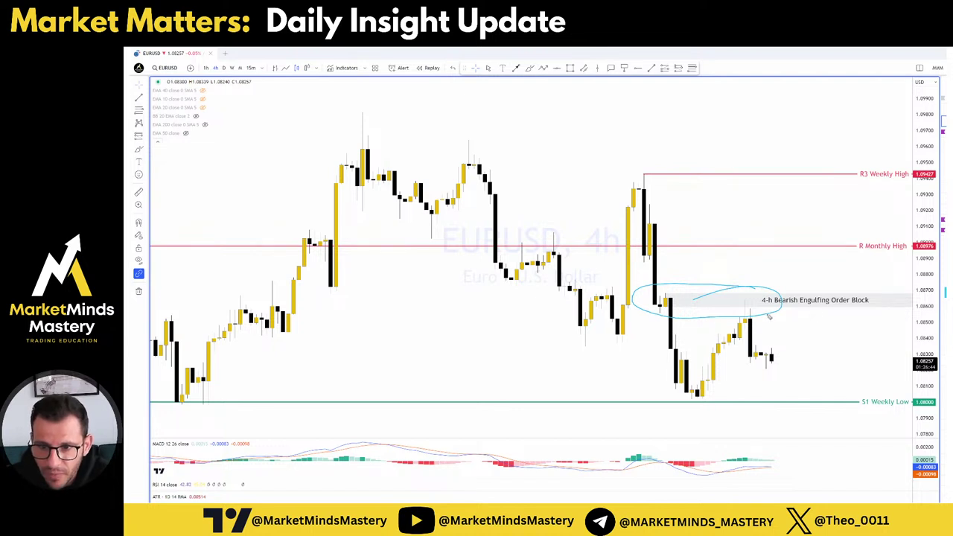
pyautogui.moveTo(673, 294)
pyautogui.mouseDown()
pyautogui.moveTo(660, 305)
pyautogui.moveTo(675, 309)
pyautogui.moveTo(669, 296)
pyautogui.mouseUp()
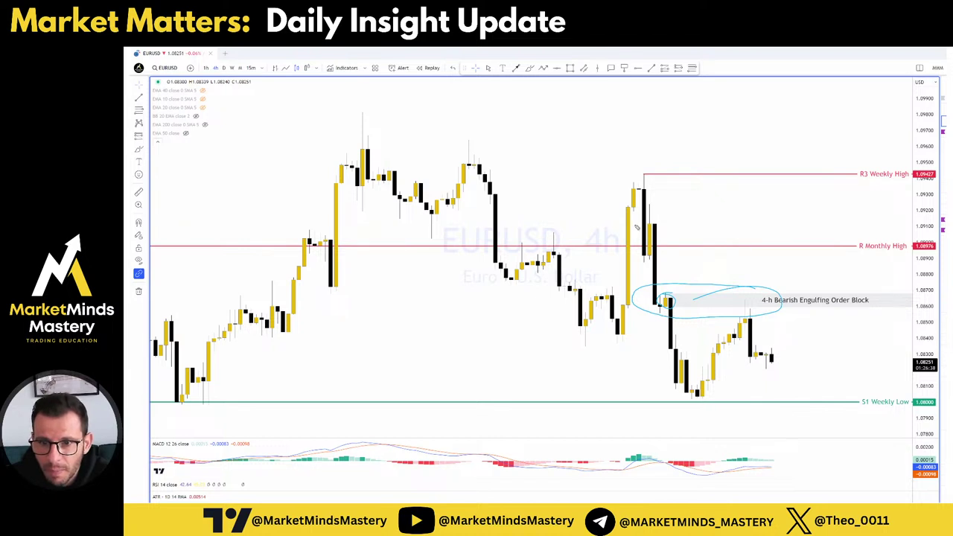
# Draw short horizontal lines at the swing highs and lows of the decline just below R3 Weekly High
pyautogui.moveTo(691, 222); pyautogui.dragTo(645, 222)
pyautogui.moveTo(645, 258); pyautogui.dragTo(718, 259)
pyautogui.moveTo(683, 221); pyautogui.dragTo(724, 221)
pyautogui.moveTo(635, 191); pyautogui.dragTo(764, 190)
pyautogui.moveTo(637, 177); pyautogui.dragTo(751, 177)
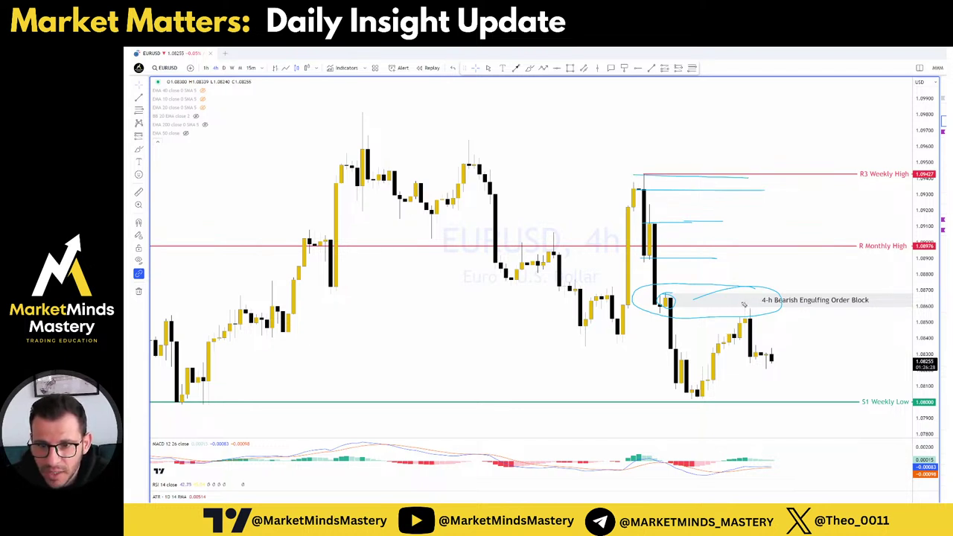
# Sketch the rejection from the order block with downward arrows and lines near 1.0830 and 1.0824, clearing all the markings
pyautogui.moveTo(758, 292); pyautogui.dragTo(754, 300)
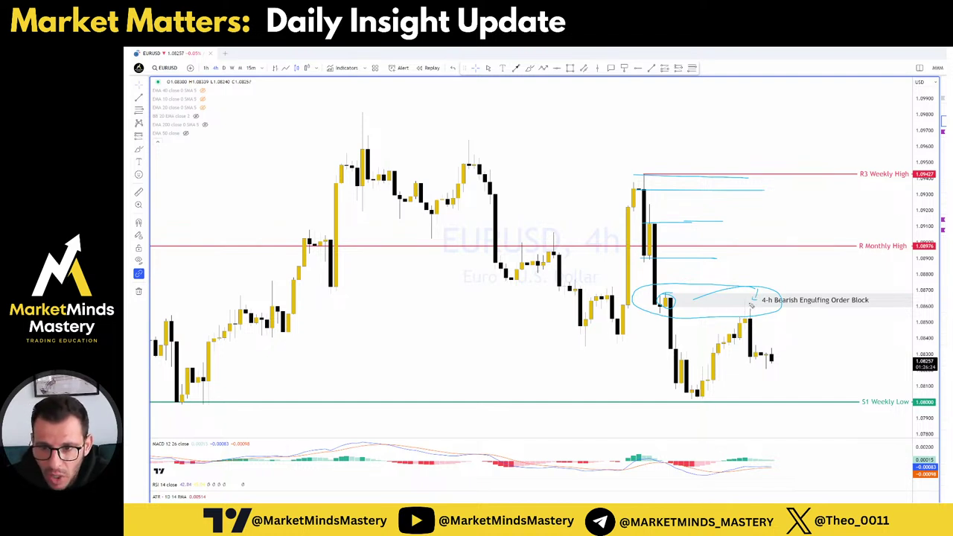
pyautogui.moveTo(760, 312)
pyautogui.mouseDown()
pyautogui.moveTo(787, 337)
pyautogui.moveTo(775, 340)
pyautogui.mouseUp()
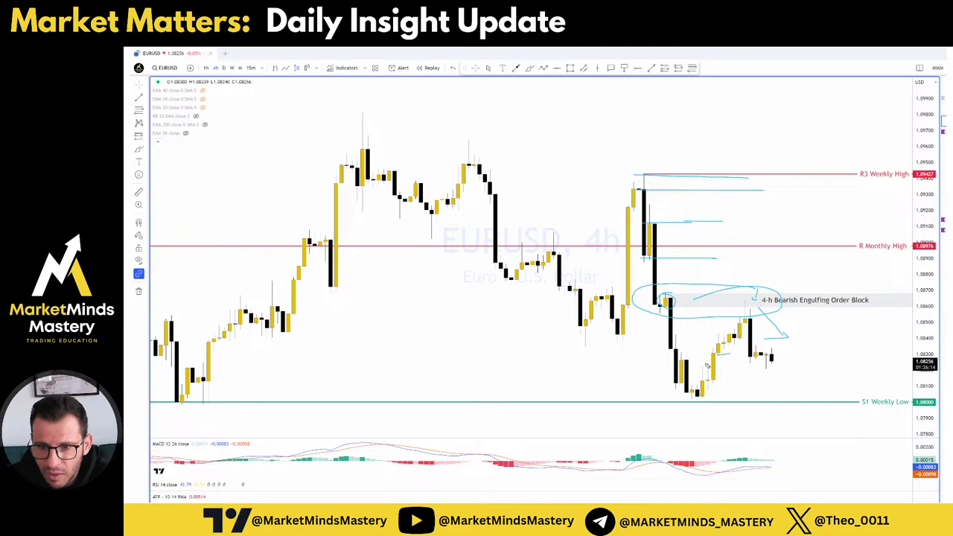
pyautogui.moveTo(706, 364)
pyautogui.mouseDown()
pyautogui.moveTo(775, 362)
pyautogui.moveTo(765, 353)
pyautogui.mouseUp()
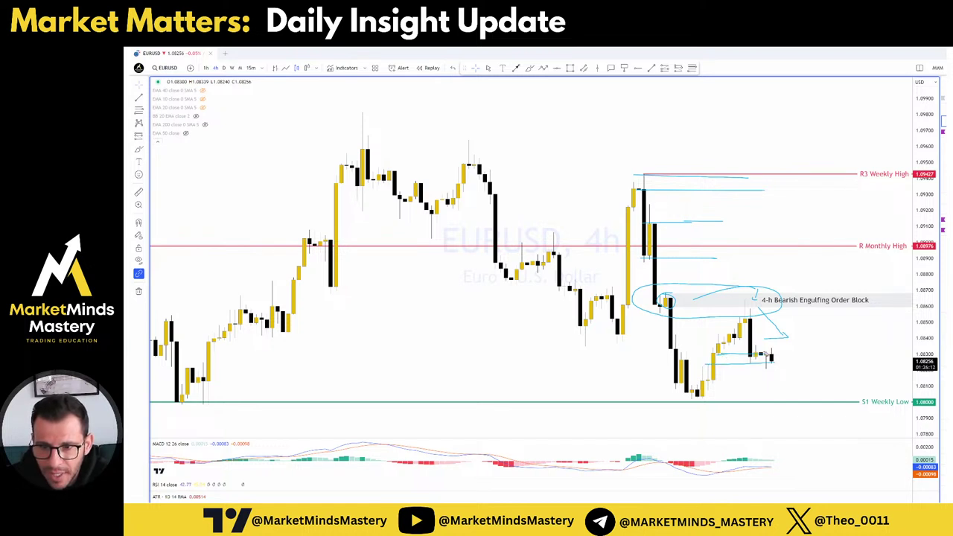
pyautogui.moveTo(758, 198); pyautogui.dragTo(761, 228)
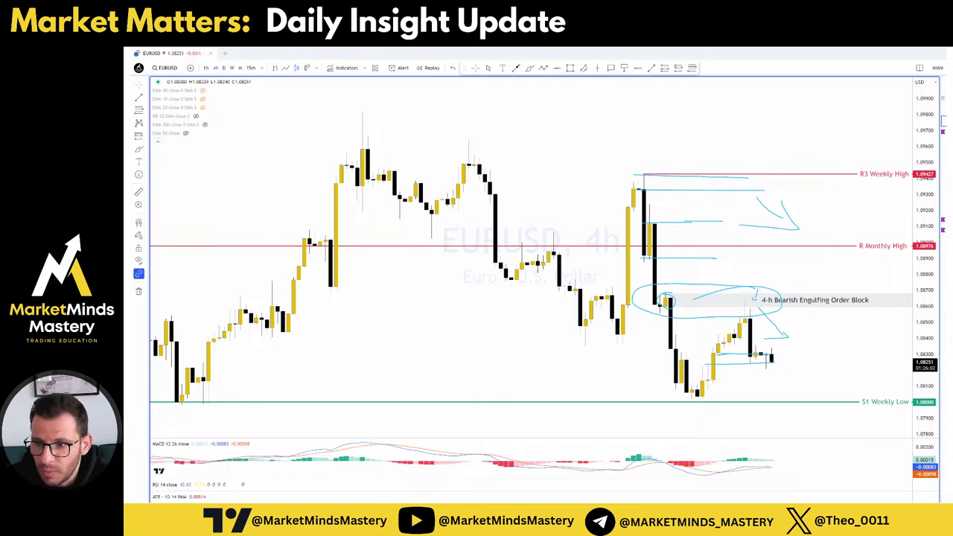
pyautogui.press('e')
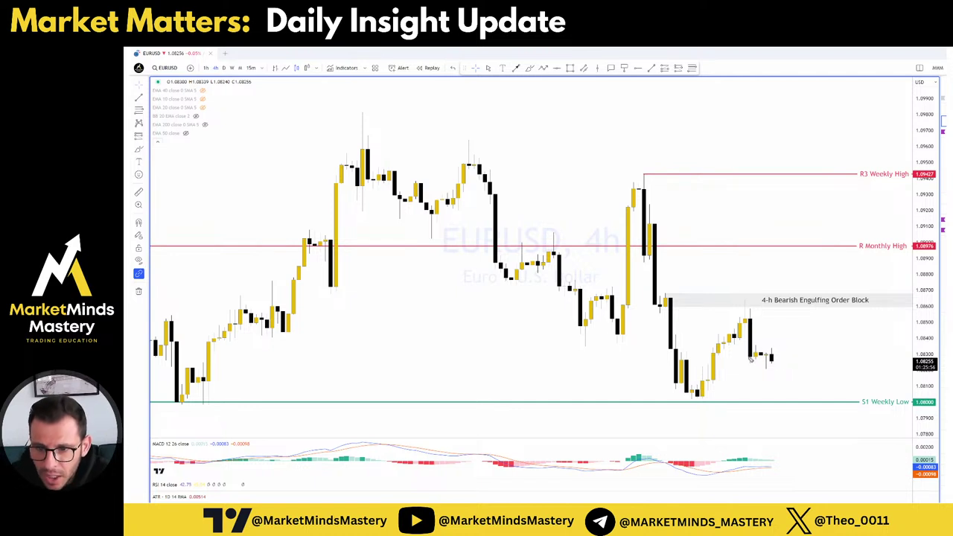
# Mark the area above the latest EURUSD candles with freehand strokes and clear the markings
pyautogui.moveTo(767, 321)
pyautogui.mouseDown()
pyautogui.moveTo(757, 333)
pyautogui.moveTo(843, 325)
pyautogui.mouseUp()
pyautogui.moveTo(756, 346)
pyautogui.mouseDown()
pyautogui.moveTo(822, 345)
pyautogui.moveTo(763, 342)
pyautogui.moveTo(786, 339)
pyautogui.mouseUp()
pyautogui.moveTo(823, 330)
pyautogui.mouseDown()
pyautogui.moveTo(810, 339)
pyautogui.moveTo(825, 340)
pyautogui.mouseUp()
pyautogui.press('e')
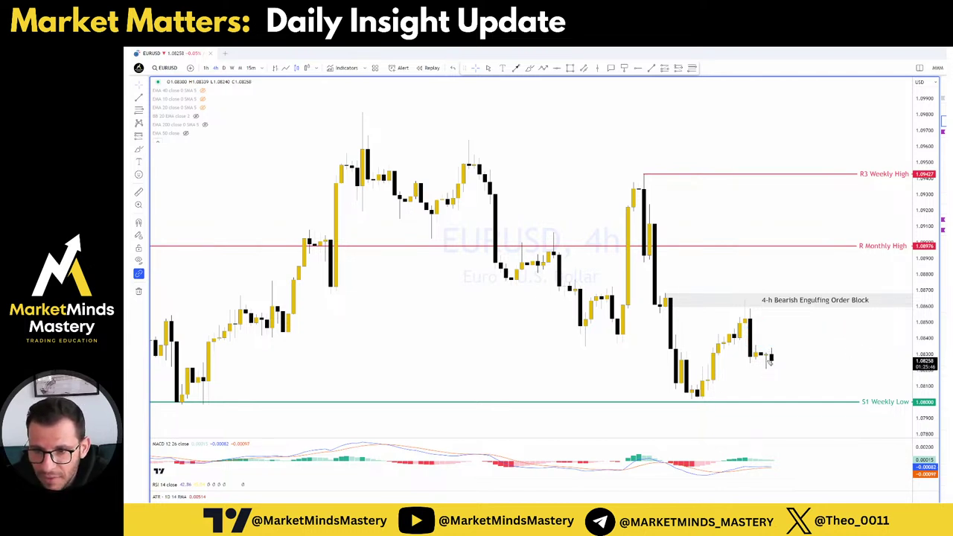
# Outline and hatch the gap above the latest candles, add a downward arrow below them, and clear the markings
pyautogui.moveTo(749, 362)
pyautogui.mouseDown()
pyautogui.moveTo(795, 361)
pyautogui.moveTo(778, 378)
pyautogui.moveTo(790, 339)
pyautogui.moveTo(774, 344)
pyautogui.moveTo(771, 327)
pyautogui.moveTo(748, 337)
pyautogui.mouseUp()
pyautogui.moveTo(769, 332)
pyautogui.mouseDown()
pyautogui.moveTo(759, 341)
pyautogui.moveTo(779, 338)
pyautogui.mouseUp()
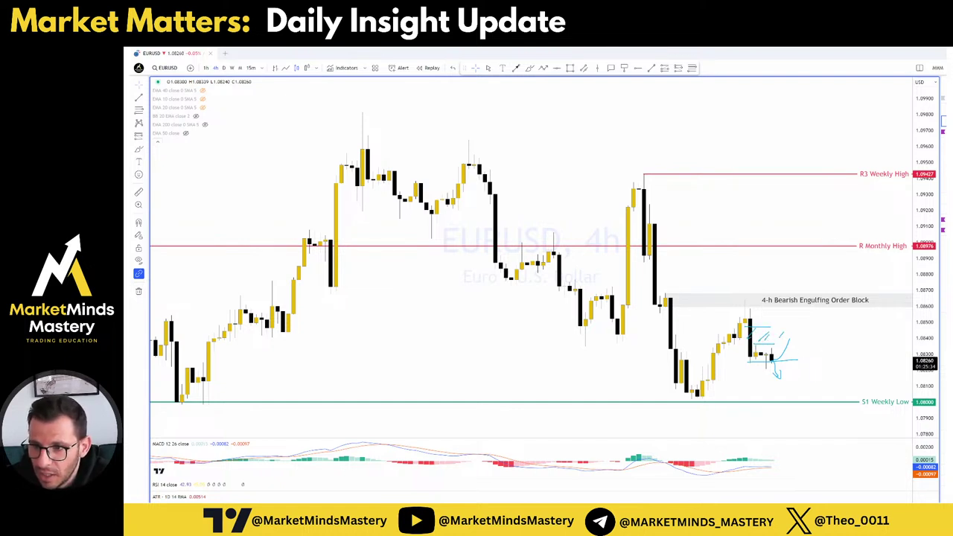
pyautogui.press('Escape')
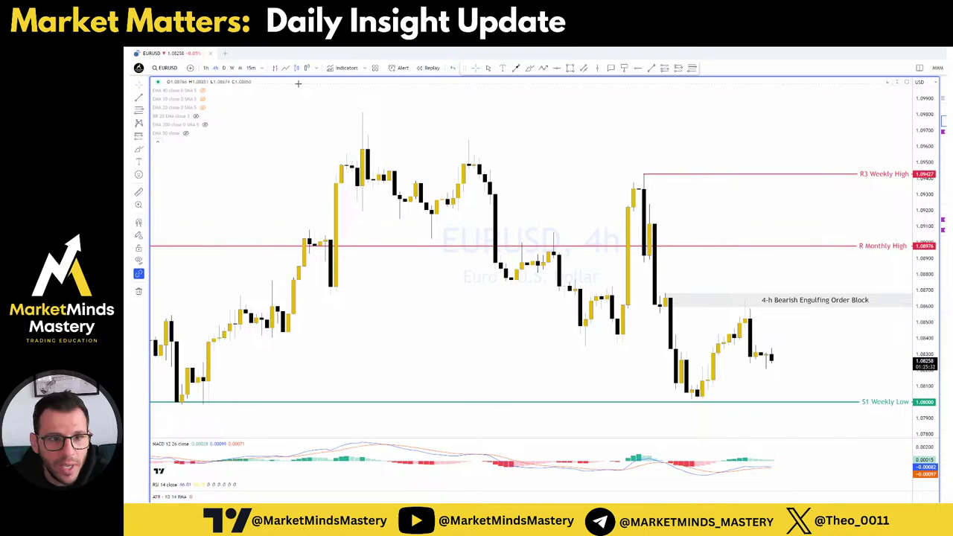
# Switch the EURUSD chart to the 1-hour timeframe
pyautogui.click(206, 67)
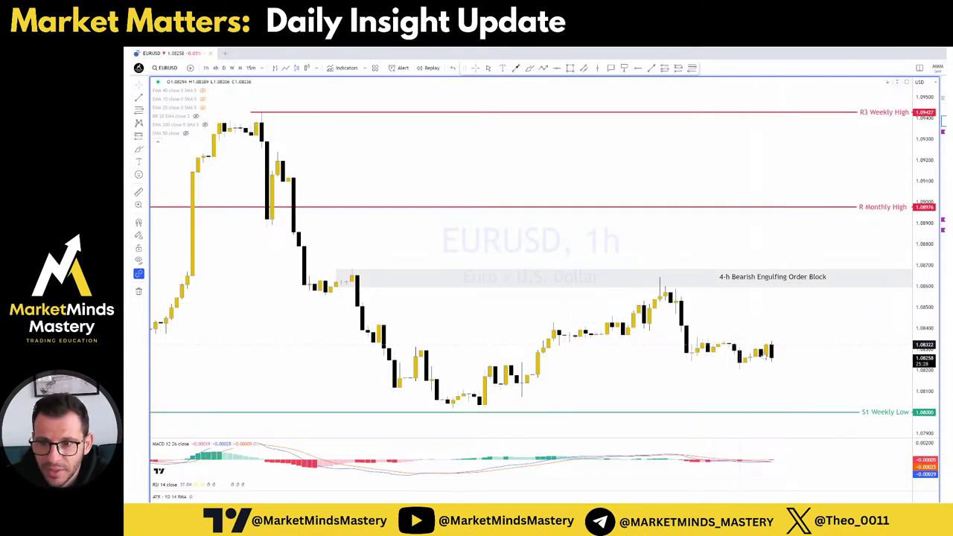
pyautogui.moveTo(926, 402); pyautogui.dragTo(925, 317)
pyautogui.moveTo(799, 397); pyautogui.dragTo(807, 297)
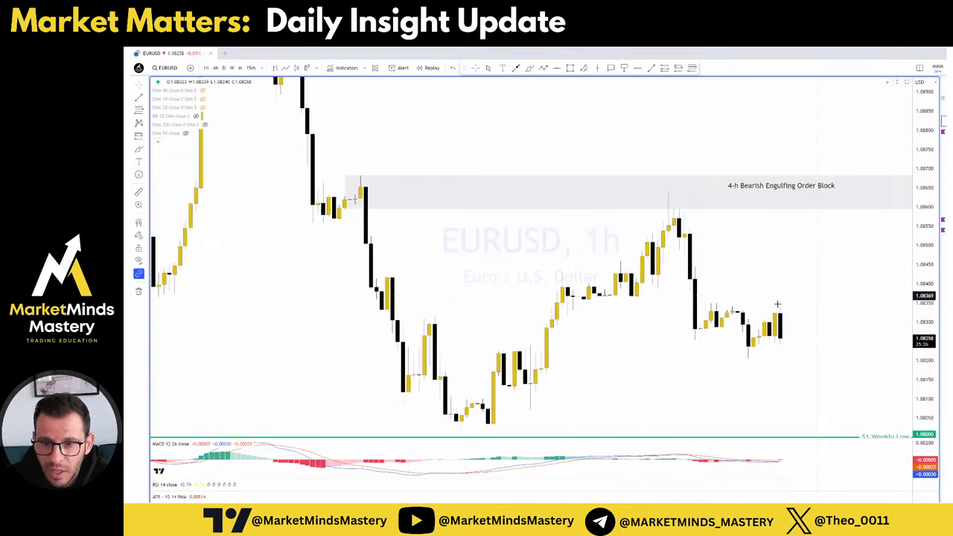
pyautogui.scroll(3, 775, 292)
pyautogui.moveTo(738, 285); pyautogui.dragTo(775, 281)
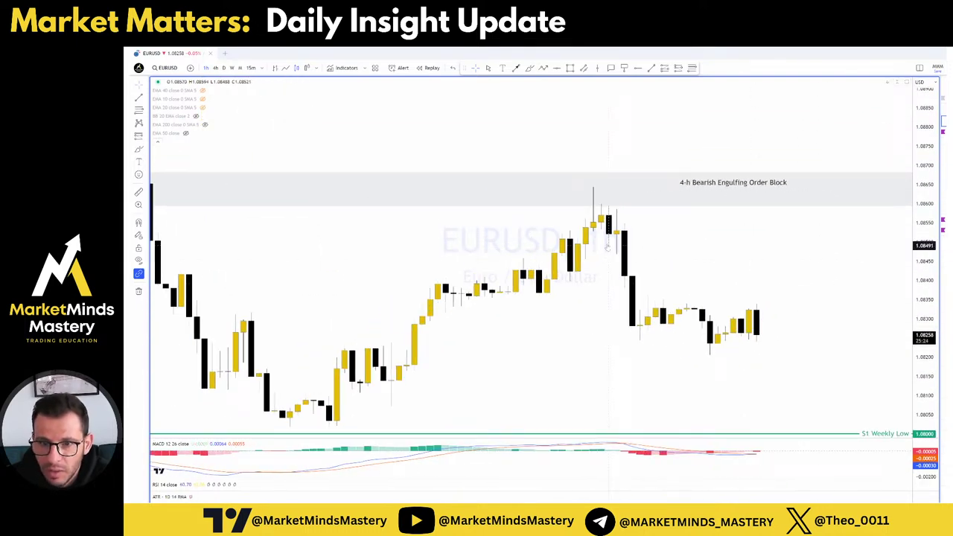
# Outline and hatch the price gap below the order block, between about 1.0847 and 1.0836
pyautogui.moveTo(615, 252); pyautogui.dragTo(711, 254)
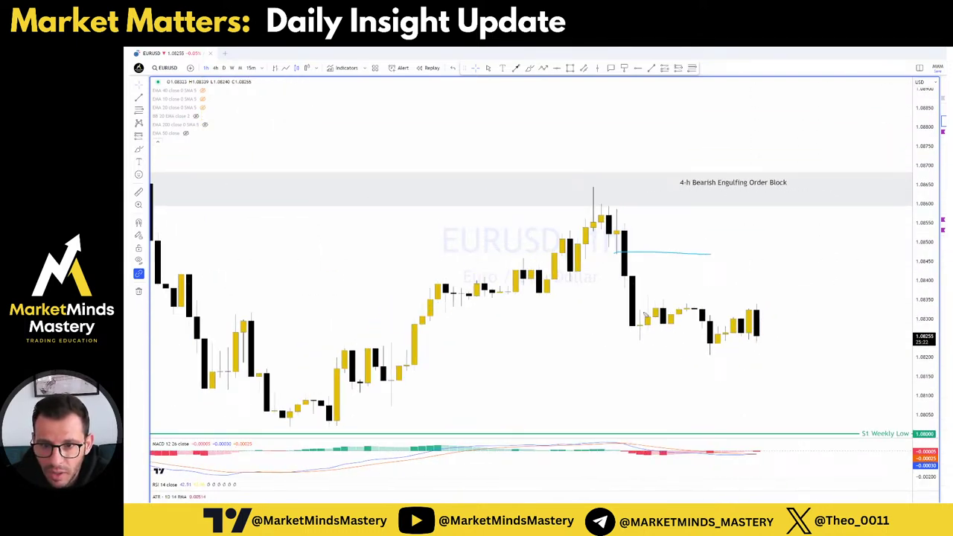
pyautogui.moveTo(642, 296); pyautogui.dragTo(713, 297)
pyautogui.moveTo(630, 274)
pyautogui.mouseDown()
pyautogui.moveTo(641, 254)
pyautogui.moveTo(657, 257)
pyautogui.mouseUp()
pyautogui.moveTo(662, 275)
pyautogui.mouseDown()
pyautogui.moveTo(674, 259)
pyautogui.moveTo(718, 269)
pyautogui.mouseUp()
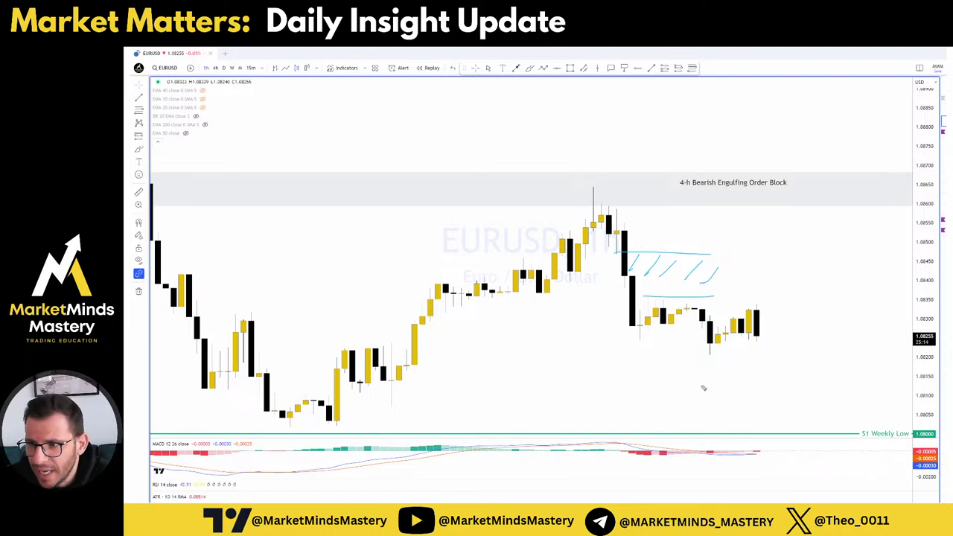
# Sketch a bearish break below a line at about 1.0822 toward the circled S1 Weekly Low, and clear the markings
pyautogui.moveTo(735, 350); pyautogui.dragTo(834, 350)
pyautogui.moveTo(757, 320); pyautogui.dragTo(802, 385)
pyautogui.moveTo(275, 426); pyautogui.dragTo(840, 421)
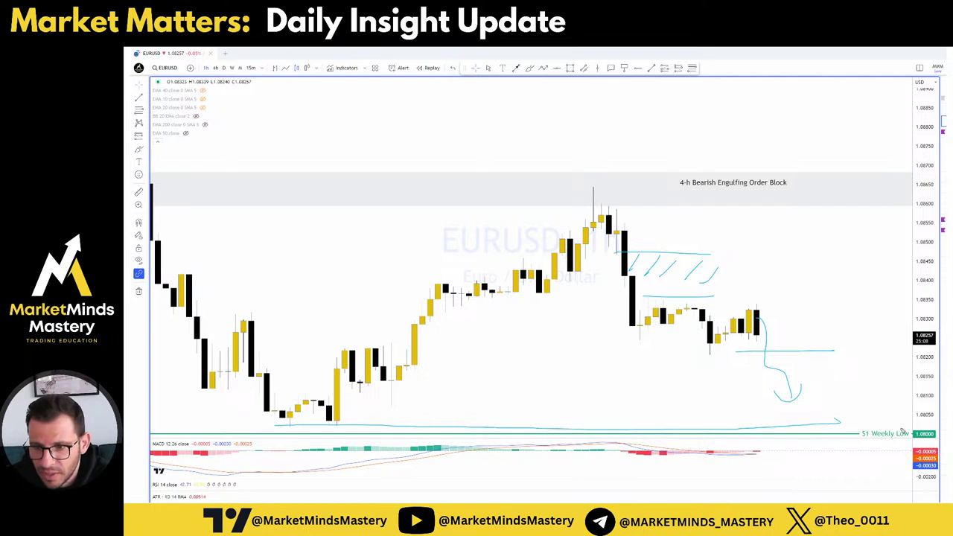
pyautogui.moveTo(901, 426)
pyautogui.mouseDown()
pyautogui.moveTo(837, 422)
pyautogui.moveTo(857, 423)
pyautogui.mouseUp()
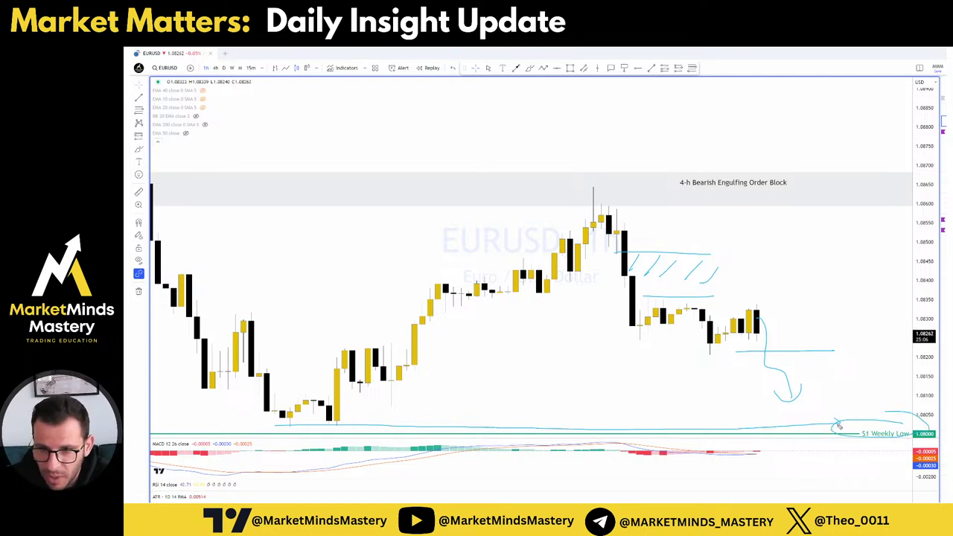
pyautogui.press('Escape')
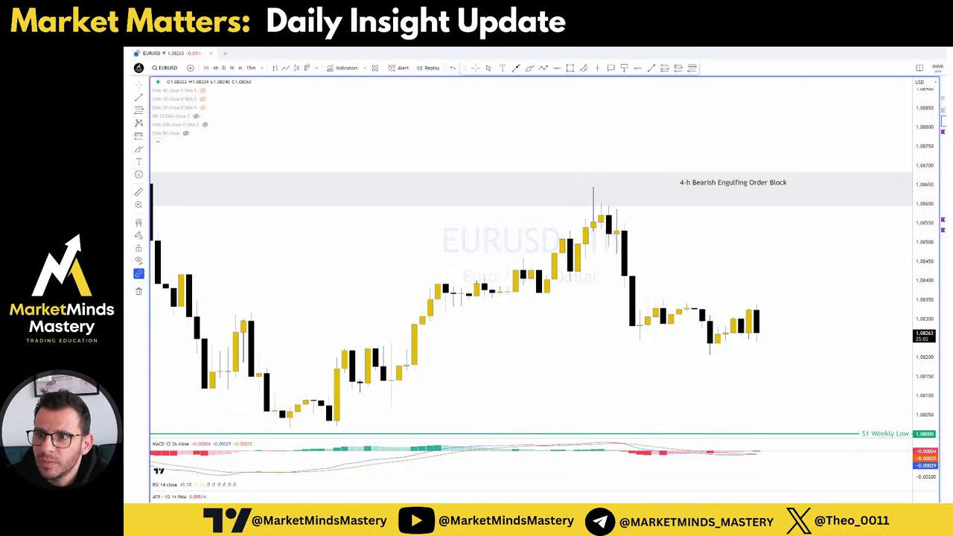
# Return the chart to the 4-hour timeframe and open AUDUSD from the watchlist
pyautogui.click(216, 67)
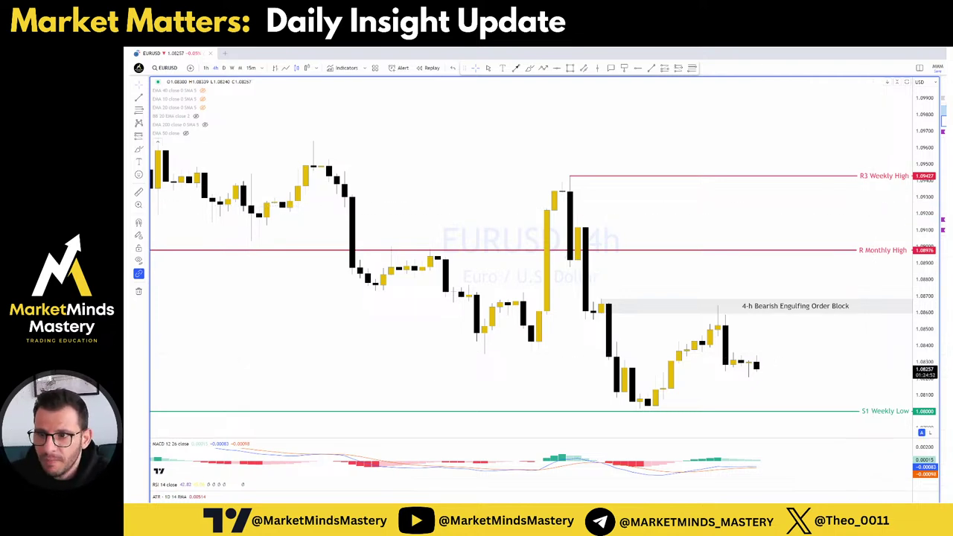
pyautogui.click(945, 111)
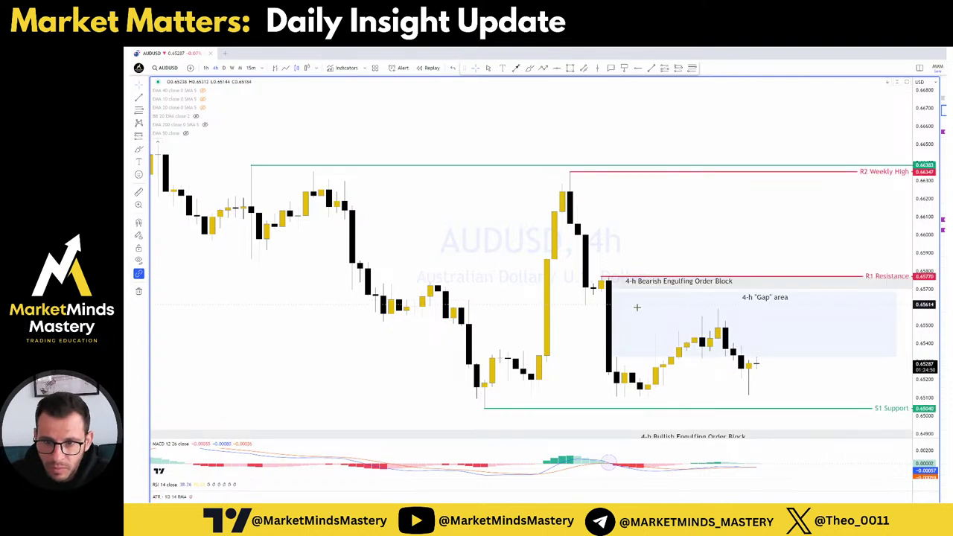
pyautogui.scroll(-1, 777, 383)
pyautogui.moveTo(779, 383); pyautogui.dragTo(759, 381)
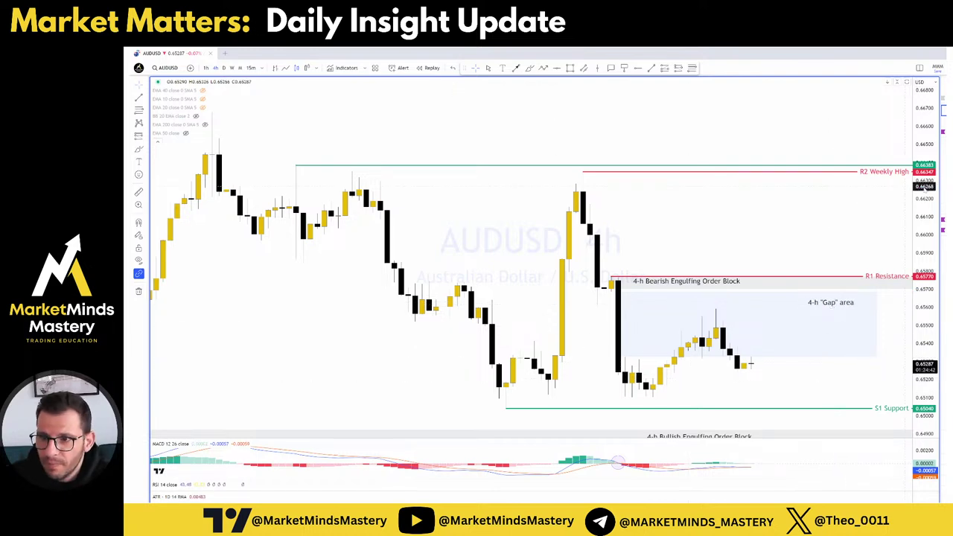
pyautogui.moveTo(924, 187); pyautogui.dragTo(924, 216)
pyautogui.moveTo(803, 235); pyautogui.dragTo(744, 236)
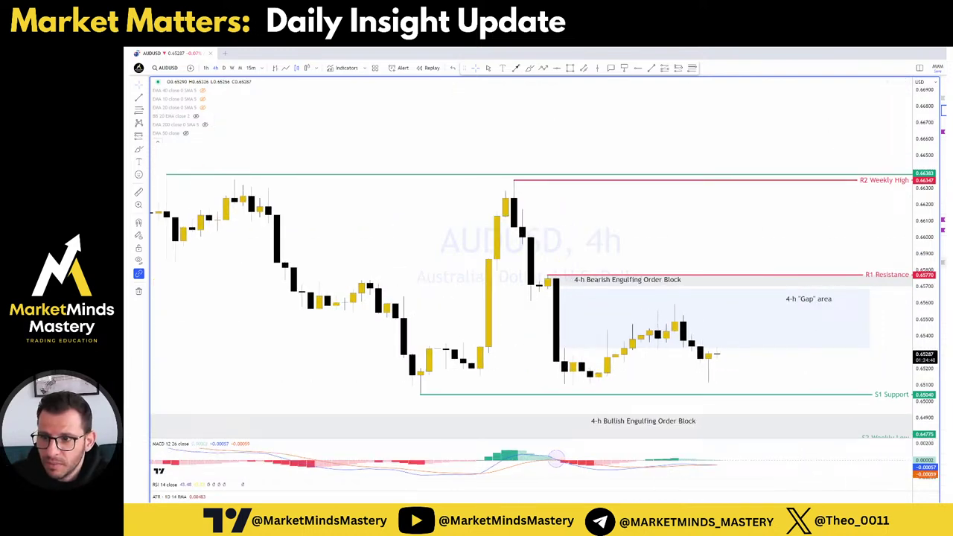
# Outline the AUDUSD 4-h Bearish Engulfing Order Block and its origin candle freehand below R1 Resistance
pyautogui.moveTo(547, 289); pyautogui.dragTo(741, 289)
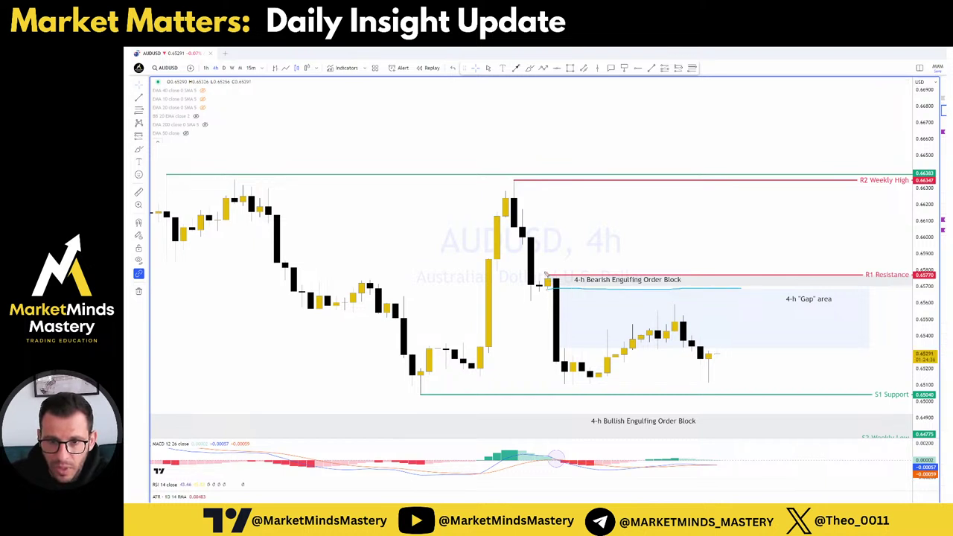
pyautogui.moveTo(542, 272)
pyautogui.mouseDown()
pyautogui.moveTo(752, 282)
pyautogui.moveTo(751, 290)
pyautogui.mouseUp()
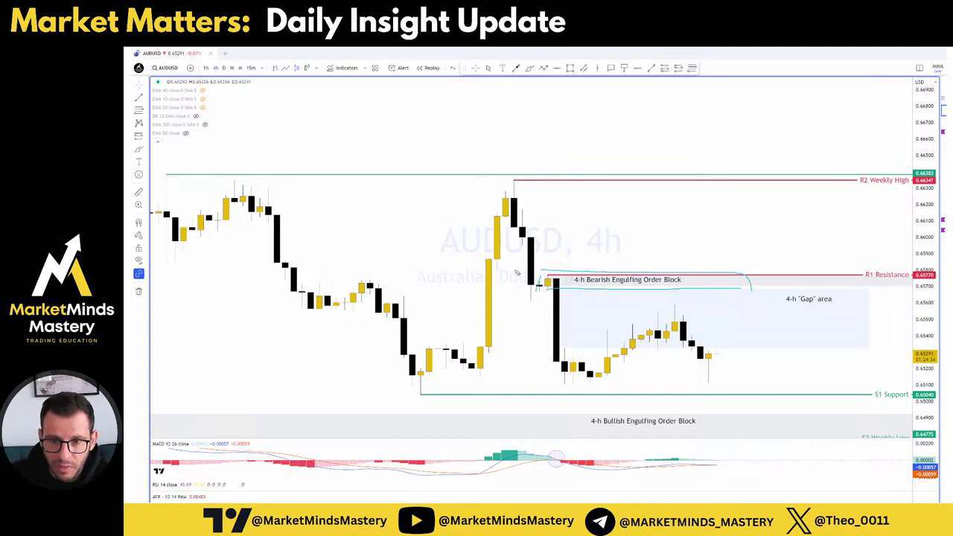
pyautogui.moveTo(543, 268)
pyautogui.mouseDown()
pyautogui.moveTo(546, 291)
pyautogui.moveTo(567, 296)
pyautogui.mouseUp()
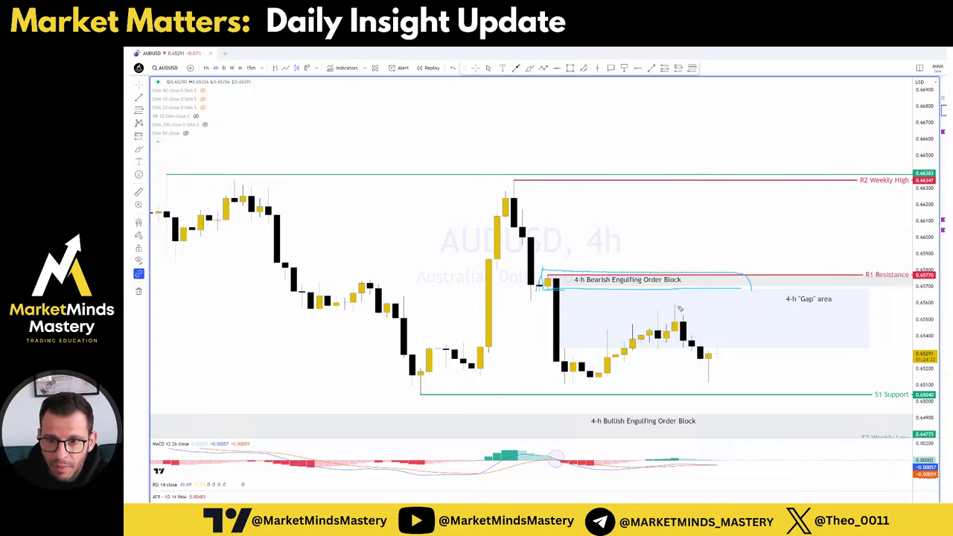
# Mark the high inside the 4-h "Gap" area, with a line at about 0.6562 and a downward arrow, and clear the markings
pyautogui.moveTo(679, 304); pyautogui.dragTo(672, 306)
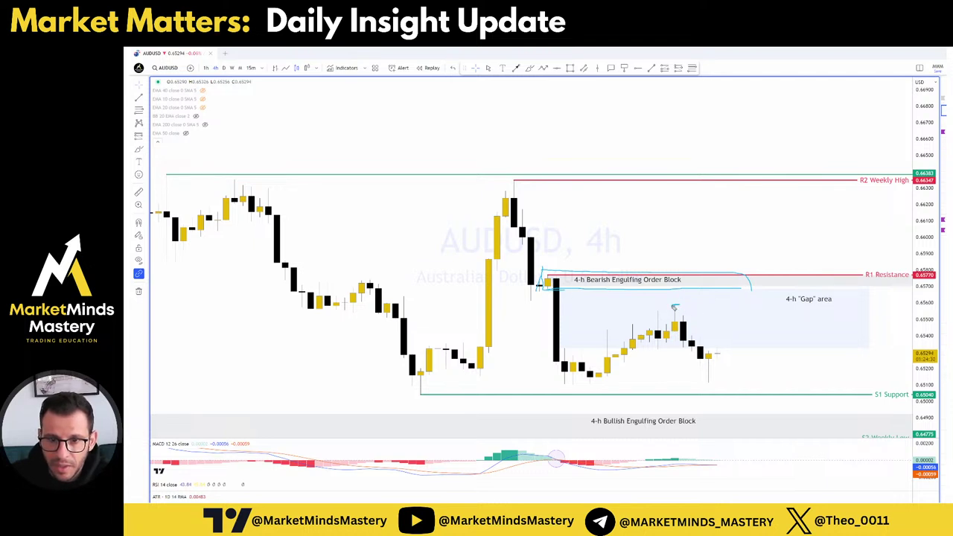
pyautogui.moveTo(531, 299); pyautogui.dragTo(734, 300)
pyautogui.moveTo(529, 301); pyautogui.dragTo(652, 302)
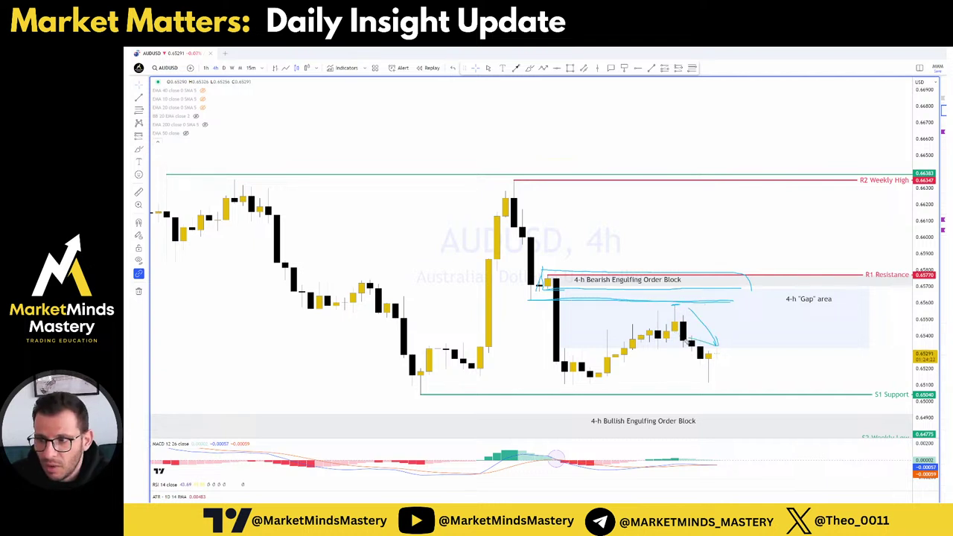
pyautogui.press('Escape')
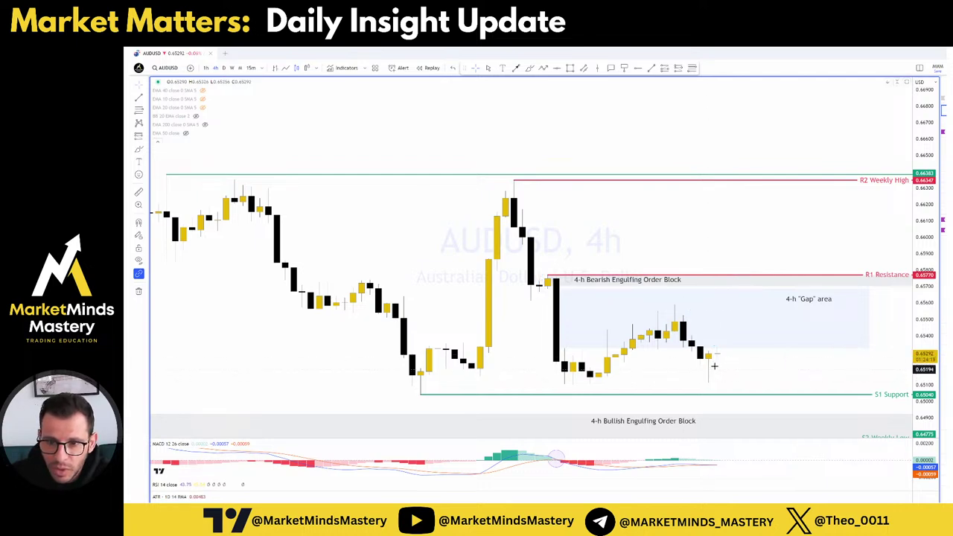
# Draw horizontal lines along the recent lows at about 0.6520 and 0.6510 above S1 Support, and clear the markings
pyautogui.scroll(-3, 715, 367)
pyautogui.moveTo(787, 374); pyautogui.dragTo(757, 373)
pyautogui.moveTo(845, 363); pyautogui.dragTo(836, 358)
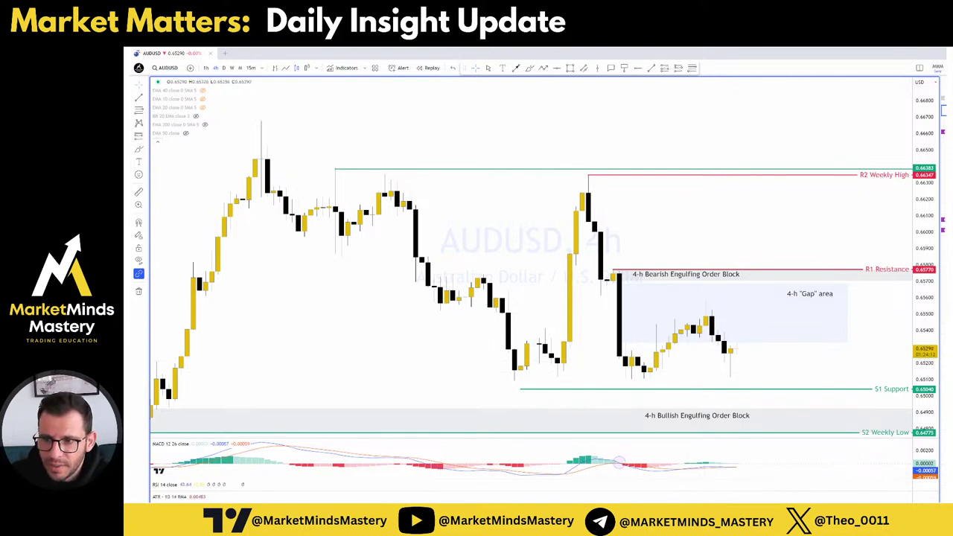
pyautogui.moveTo(635, 364); pyautogui.dragTo(782, 363)
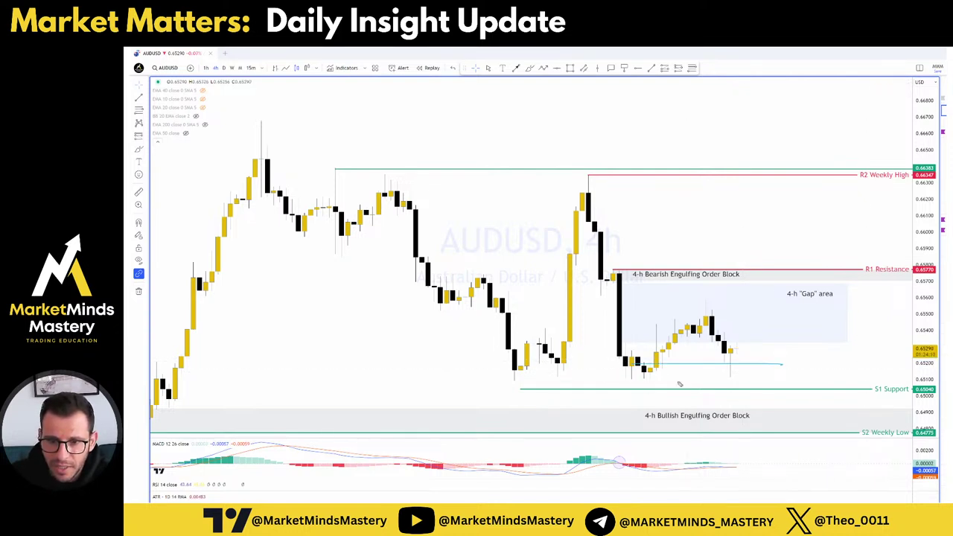
pyautogui.moveTo(621, 381); pyautogui.dragTo(784, 380)
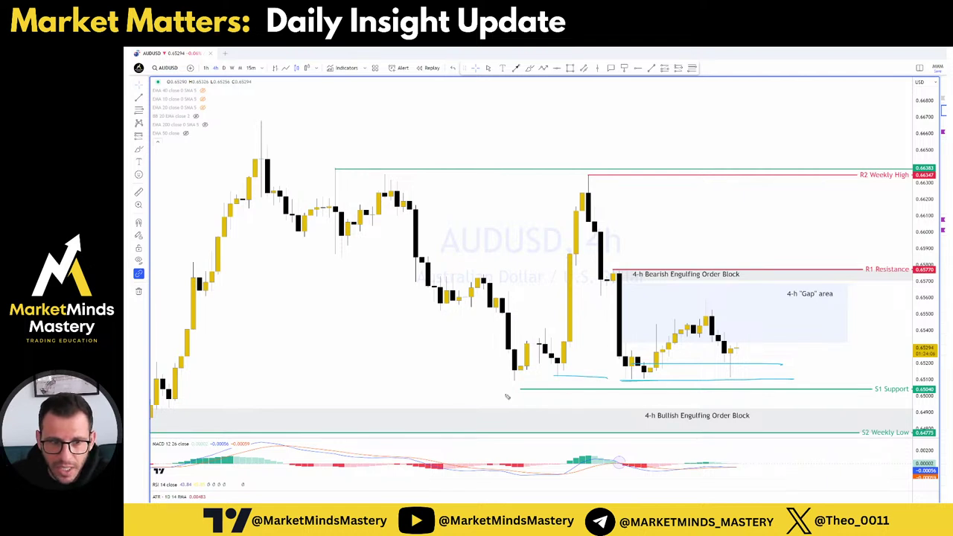
pyautogui.press('Escape')
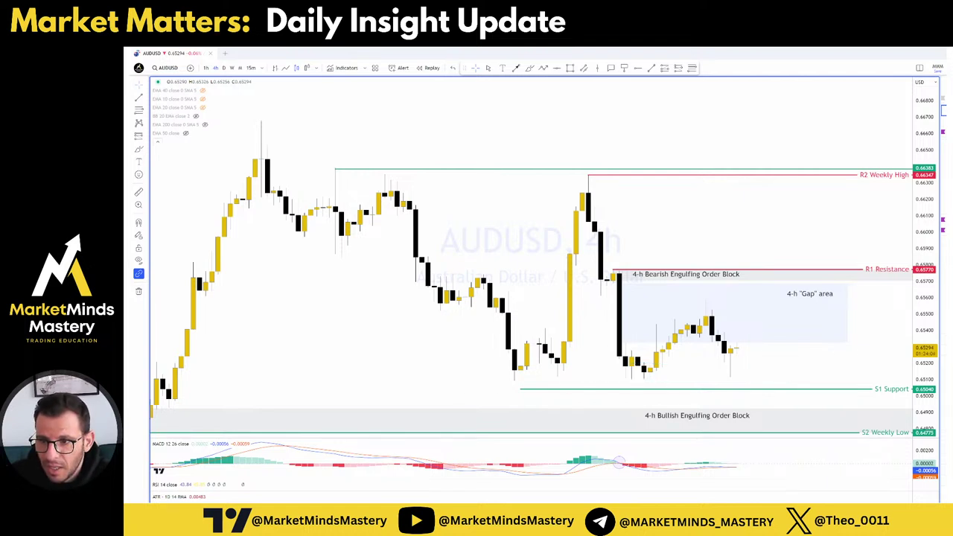
# Move the 4-h Bullish Engulfing Order Block label along its band to beneath the latest AUDUSD candles
pyautogui.scroll(-3, 804, 344)
pyautogui.moveTo(458, 393); pyautogui.dragTo(453, 365)
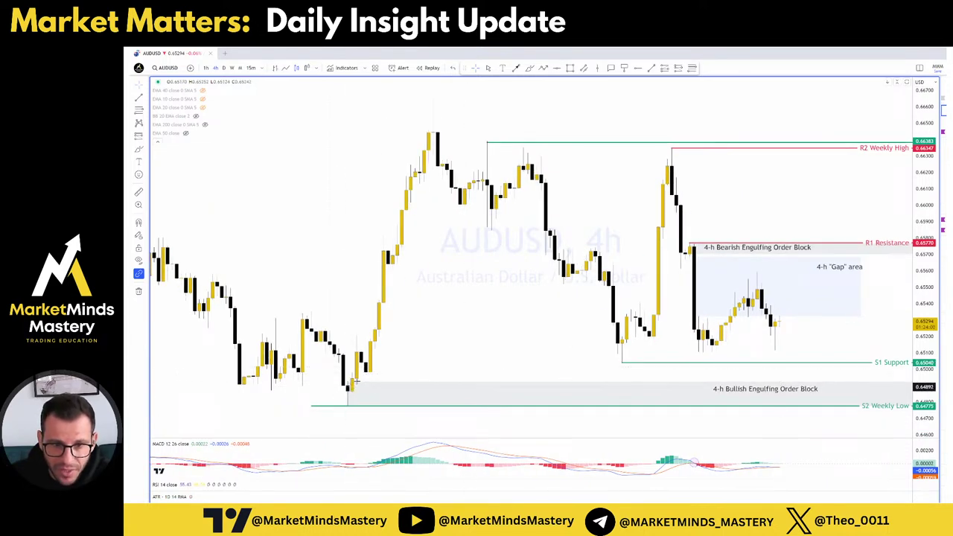
pyautogui.moveTo(773, 390); pyautogui.dragTo(800, 395)
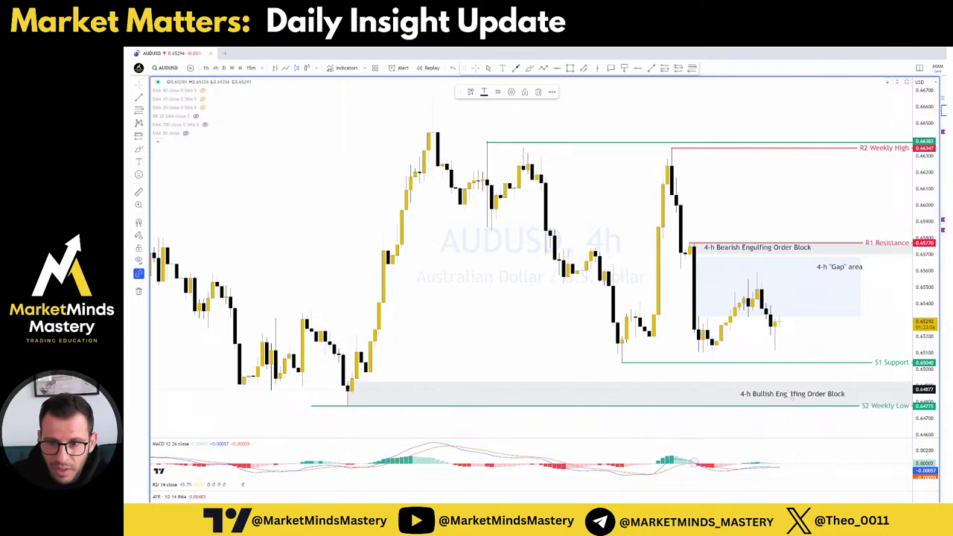
pyautogui.click(800, 376)
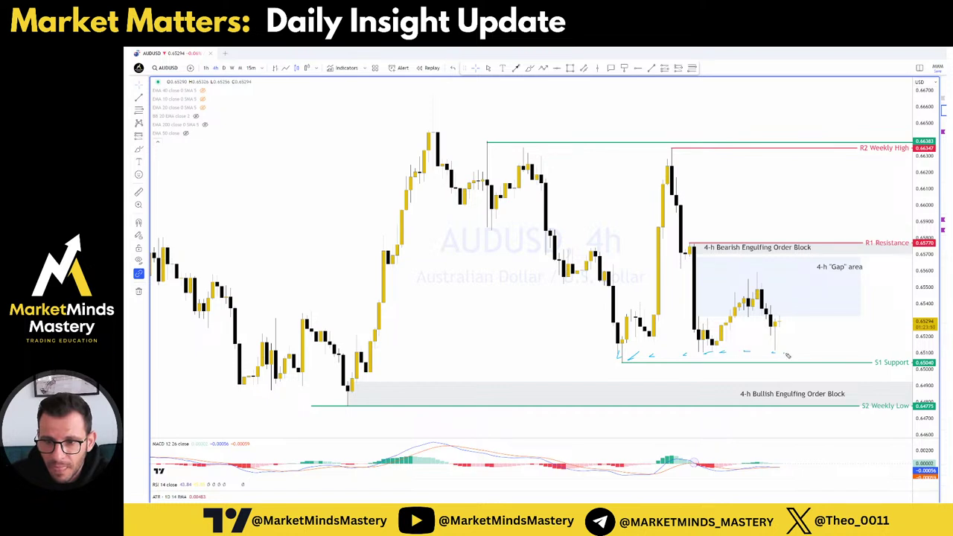
# Box the lows above S1 Support freehand, with a falling line to the Bullish Engulfing Order Block and S2 Weekly Low underlined, and clear the markings
pyautogui.moveTo(687, 355)
pyautogui.mouseDown()
pyautogui.moveTo(805, 353)
pyautogui.moveTo(638, 367)
pyautogui.mouseUp()
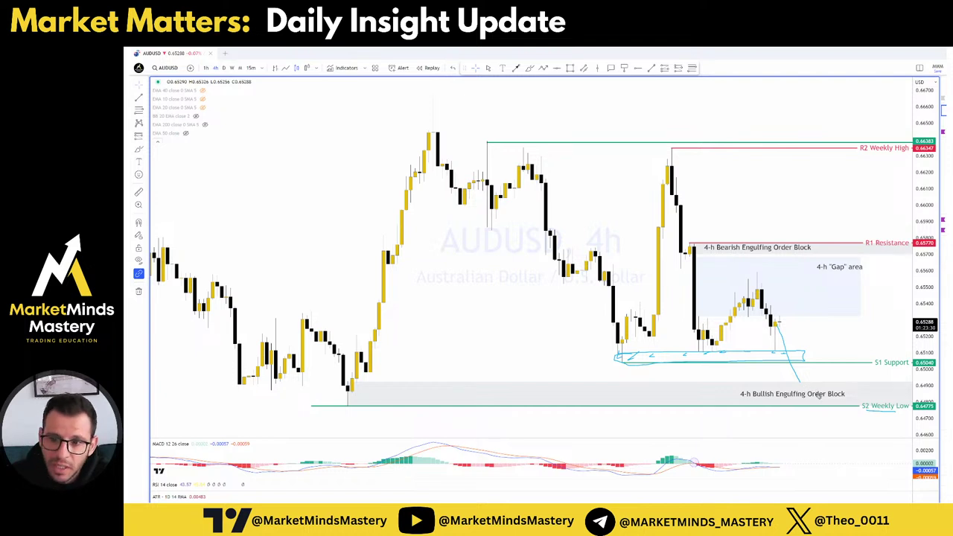
pyautogui.press('Escape')
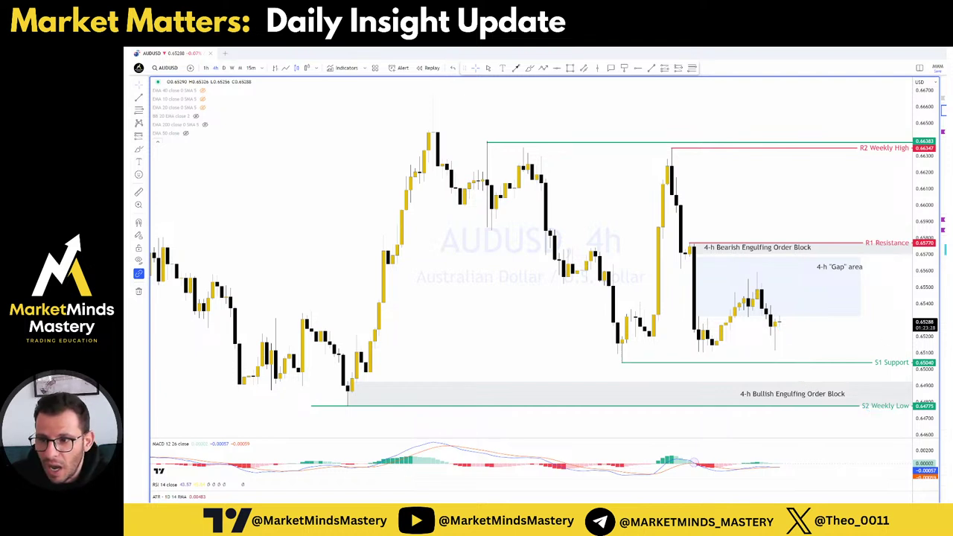
# Switch AUDUSD to the 1-hour timeframe and move the 4-h Bullish Engulfing Order Block label closer to the S2 Weekly Low label
pyautogui.click(206, 68)
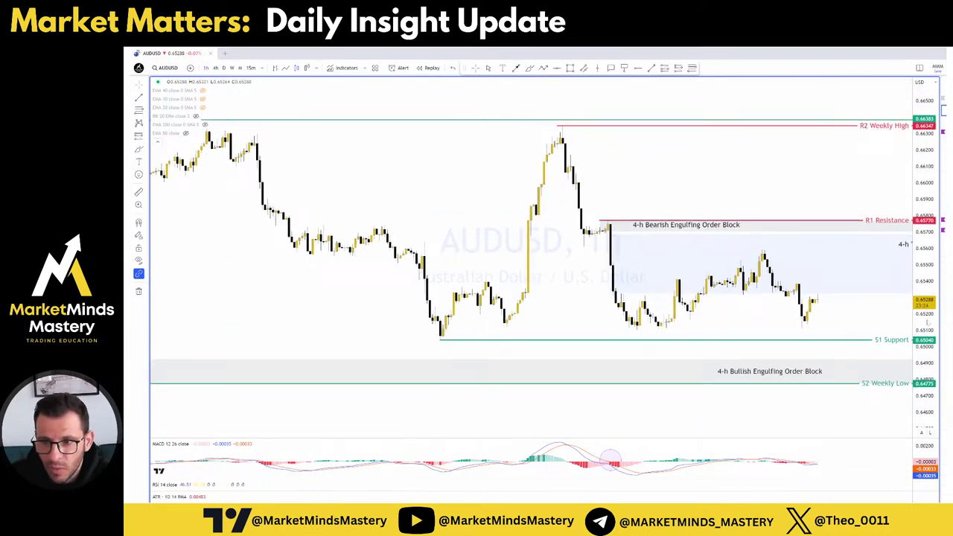
pyautogui.scroll(-2, 849, 383)
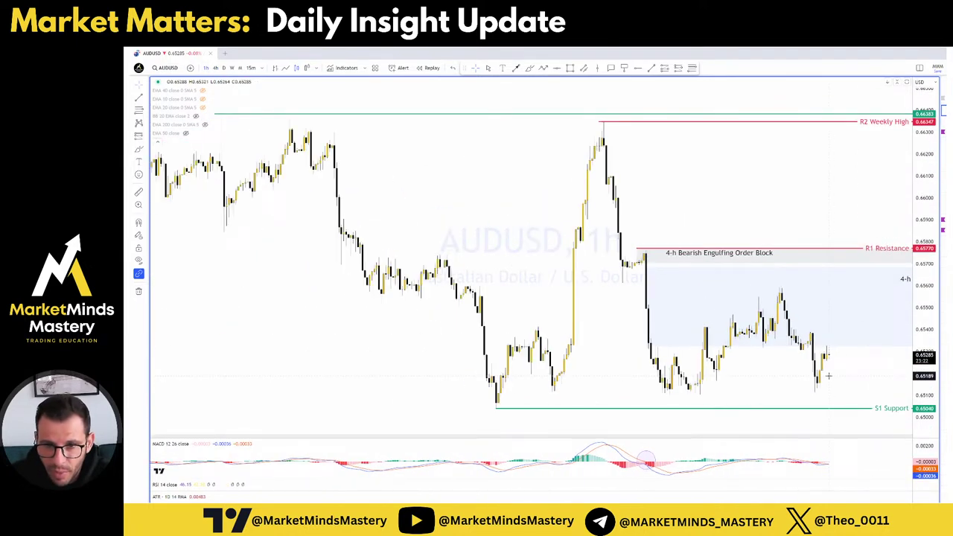
pyautogui.scroll(1, 826, 377)
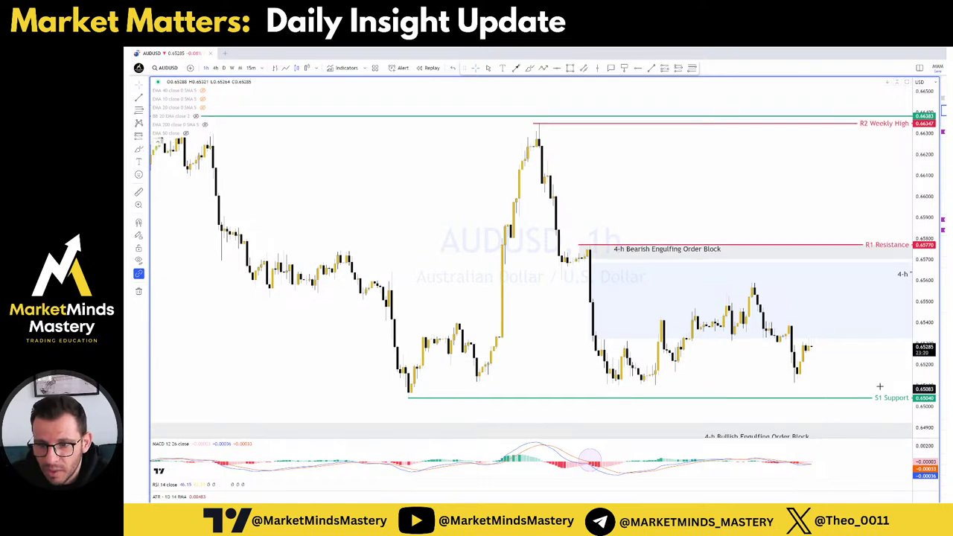
pyautogui.moveTo(880, 389); pyautogui.dragTo(862, 287)
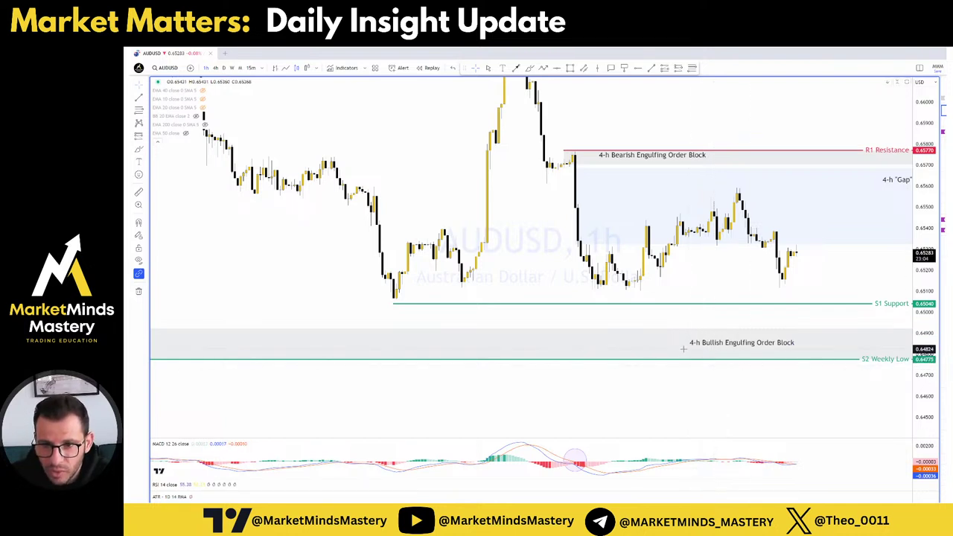
pyautogui.moveTo(745, 346); pyautogui.dragTo(805, 354)
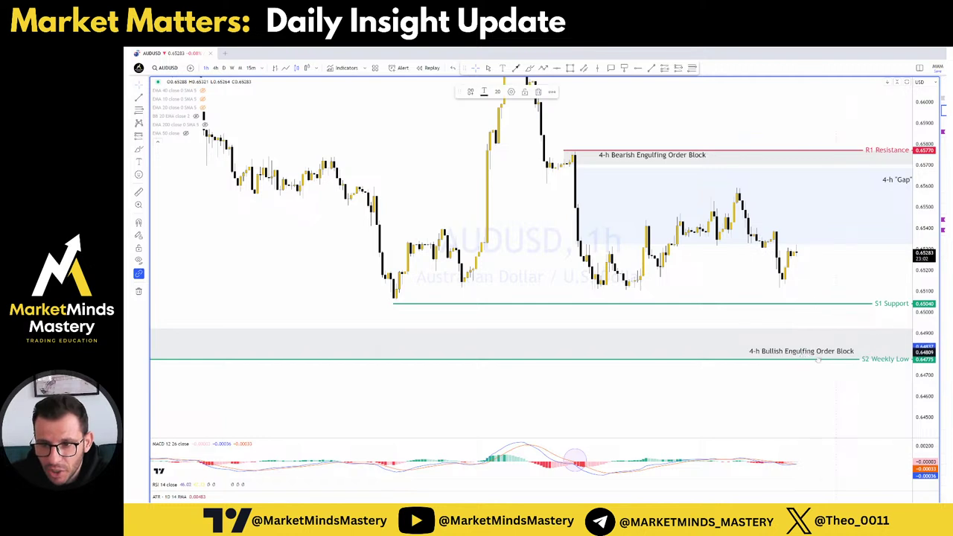
pyautogui.click(825, 389)
# Open GBPUSD from the watchlist and move the lower 4-h "Gap" area label past the latest candles, just below the order block
pyautogui.scroll(2, 787, 378)
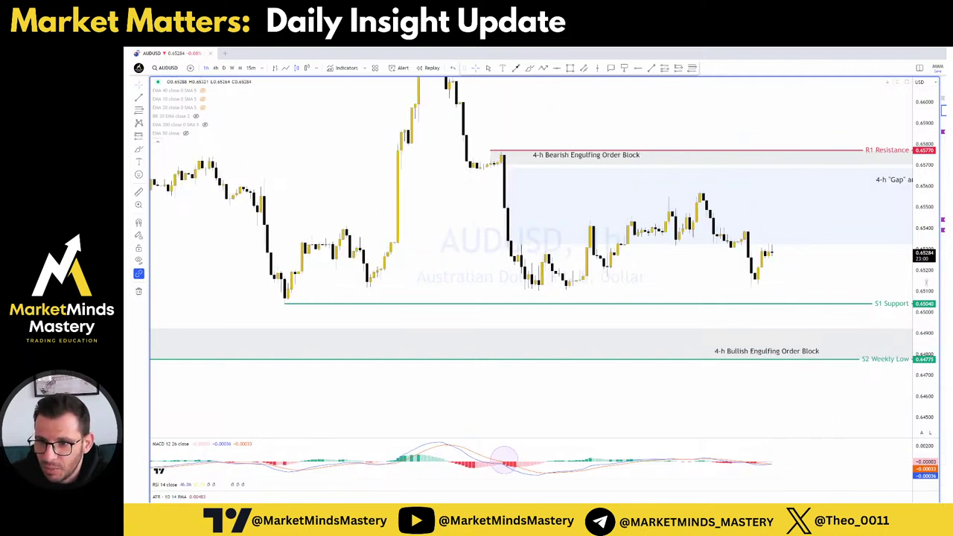
pyautogui.scroll(3, 782, 372)
pyautogui.moveTo(779, 370); pyautogui.dragTo(791, 367)
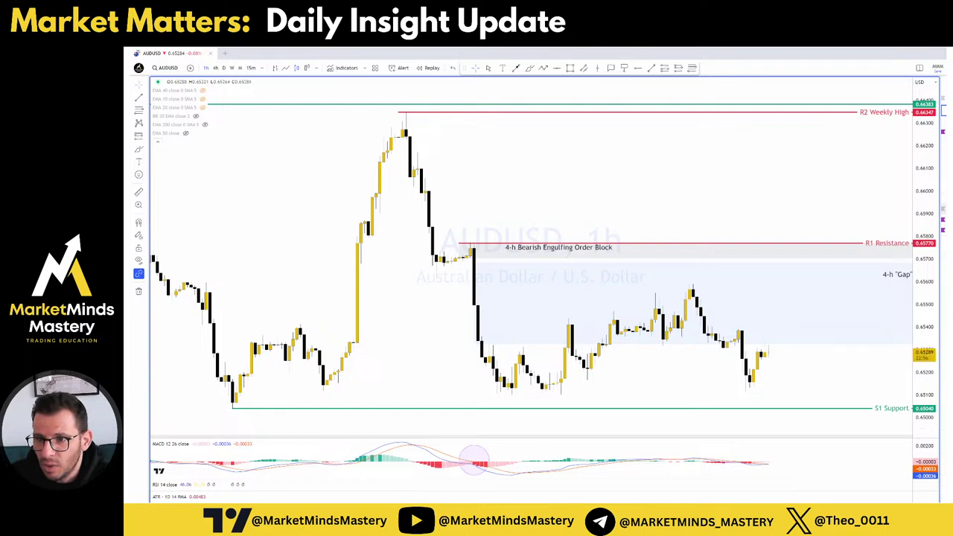
pyautogui.click(943, 198)
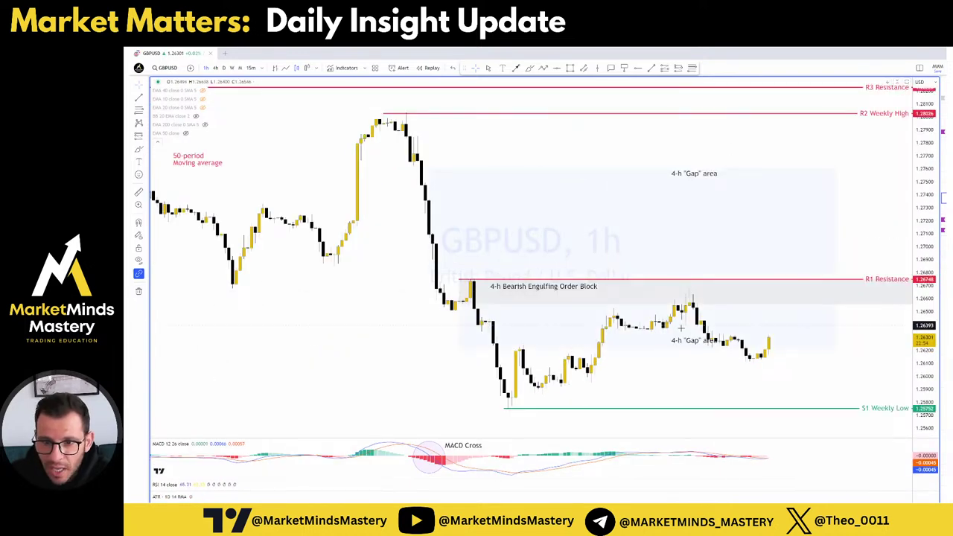
pyautogui.moveTo(694, 341); pyautogui.dragTo(807, 312)
pyautogui.moveTo(687, 356); pyautogui.dragTo(732, 363)
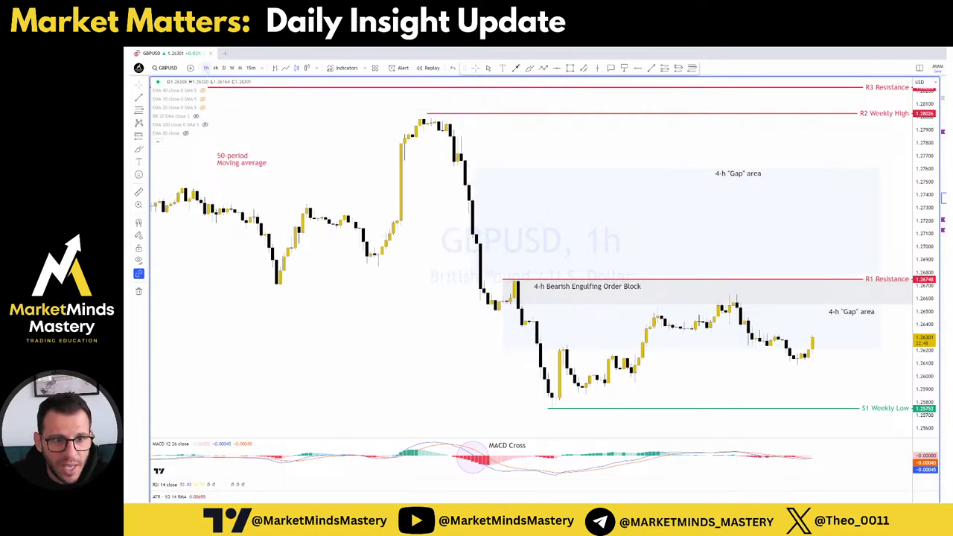
# Switch GBPUSD to the 4-hour timeframe and move the 4-h Bearish Engulfing Order Block label along its band past the latest candles
pyautogui.click(215, 68)
pyautogui.scroll(3, 544, 261)
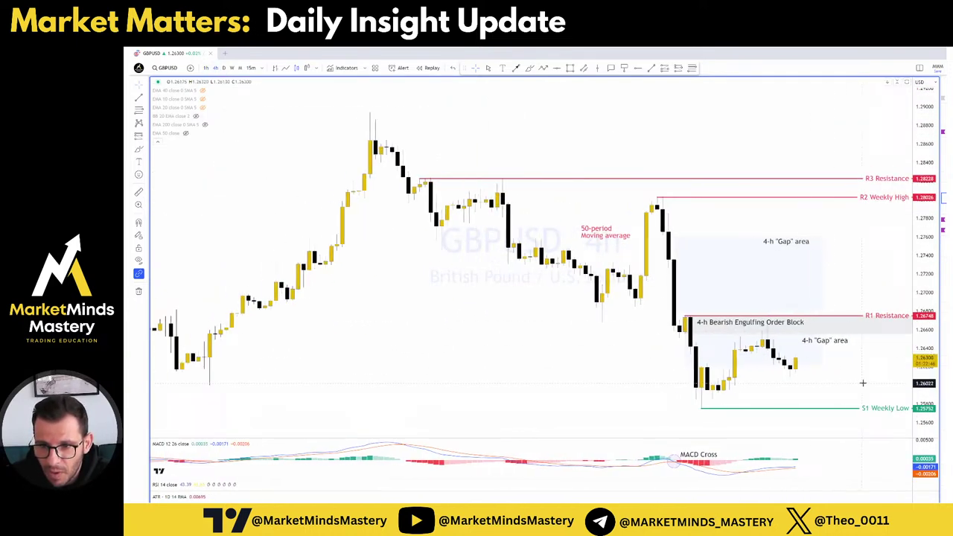
pyautogui.moveTo(924, 387); pyautogui.dragTo(923, 383)
pyautogui.scroll(3, 872, 382)
pyautogui.moveTo(853, 383); pyautogui.dragTo(847, 347)
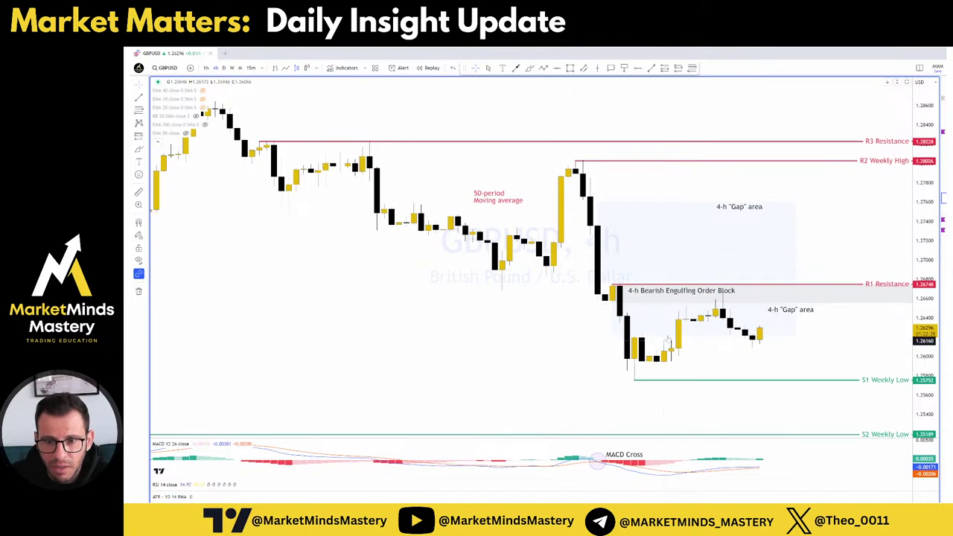
pyautogui.moveTo(701, 297)
pyautogui.mouseDown()
pyautogui.moveTo(854, 298)
pyautogui.moveTo(840, 298)
pyautogui.mouseUp()
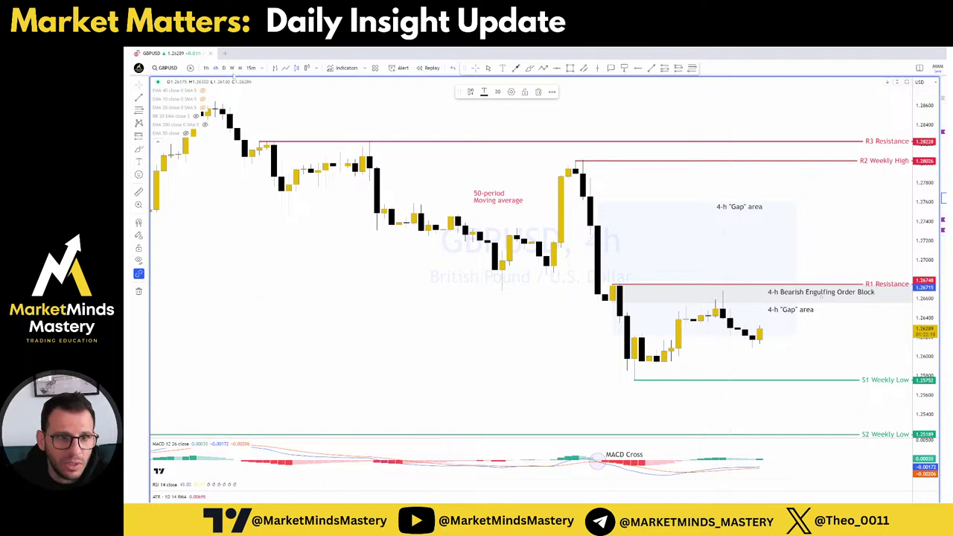
# Switch GBPUSD to the 1-hour timeframe and examine the price reaction inside the 4-h Bearish Engulfing Order Block
pyautogui.click(206, 67)
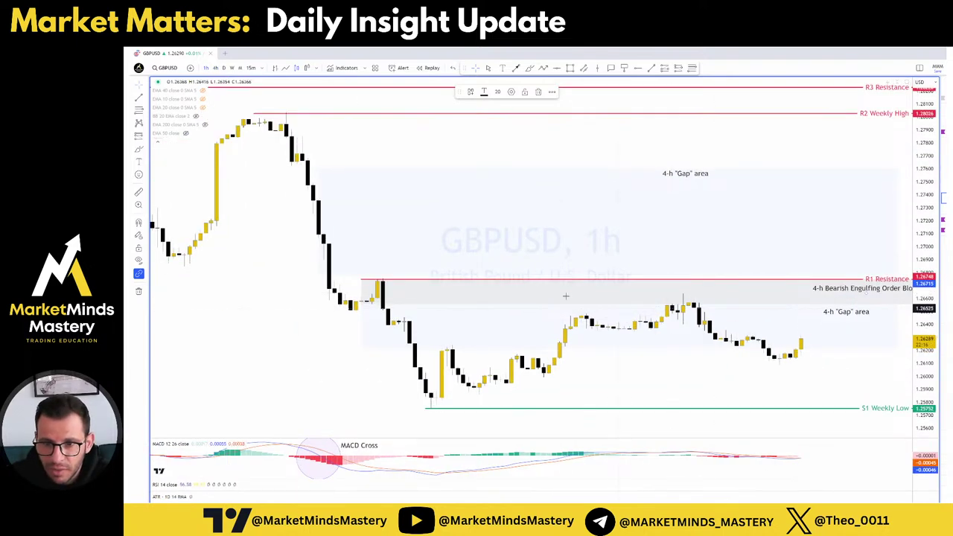
pyautogui.scroll(5, 685, 379)
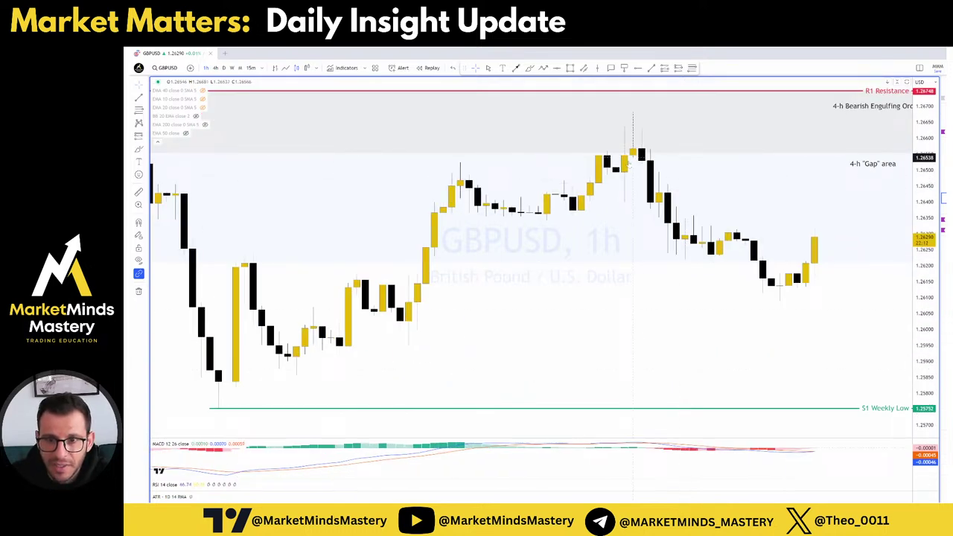
pyautogui.scroll(-3, 638, 214)
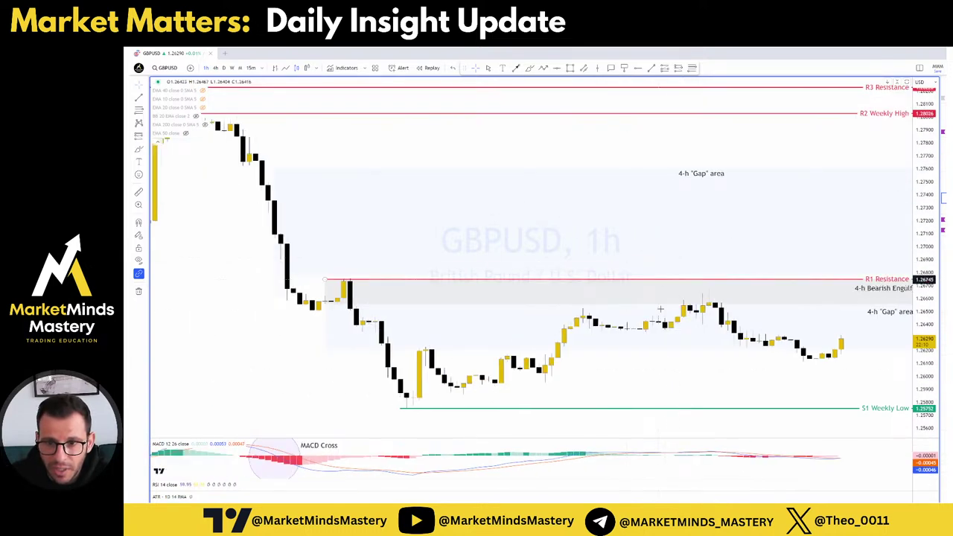
pyautogui.scroll(2, 687, 320)
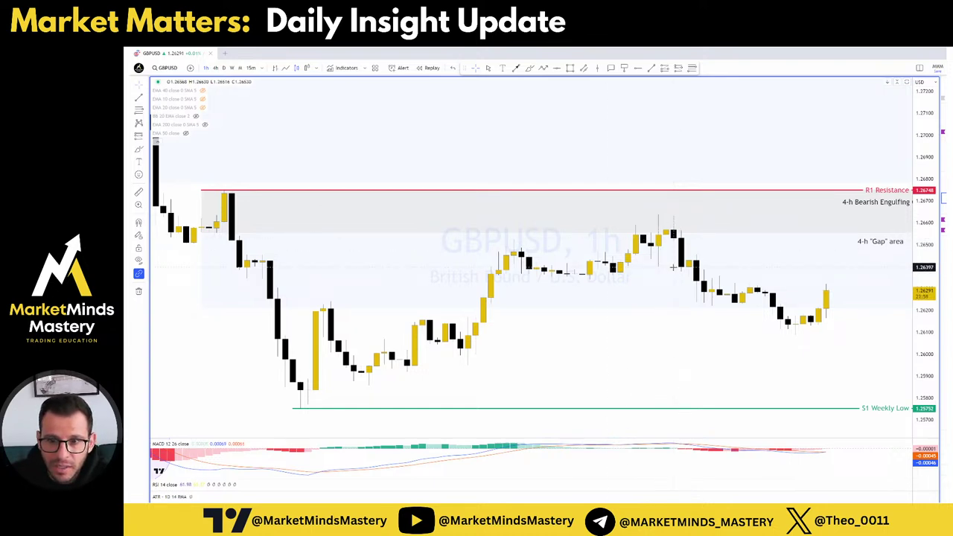
pyautogui.scroll(-2, 672, 267)
pyautogui.scroll(-1, 711, 388)
pyautogui.hscroll(1, 711, 388)
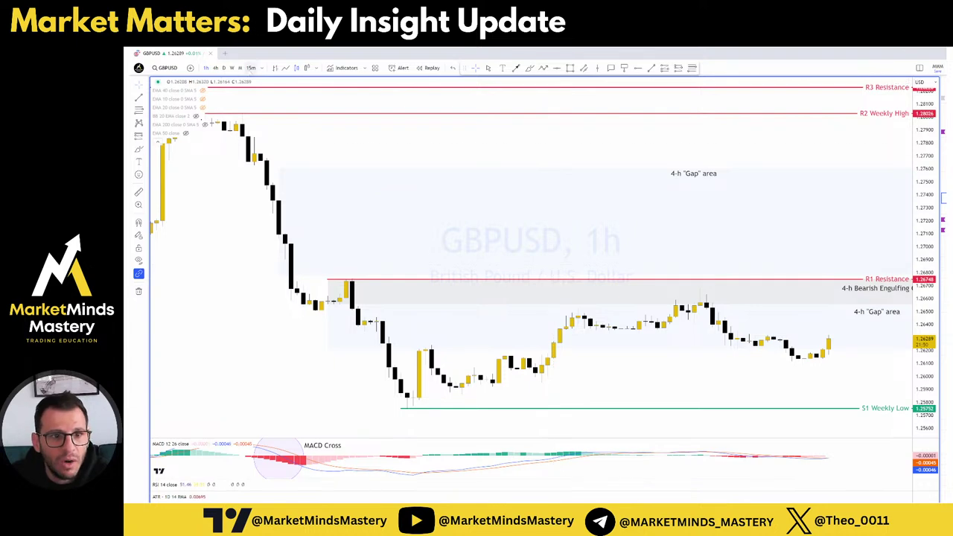
# On the 15-minute GBPUSD chart, mark the swing high "SH" and swing low "SL", circle the candles breaking below, and clear the markings
pyautogui.click(251, 67)
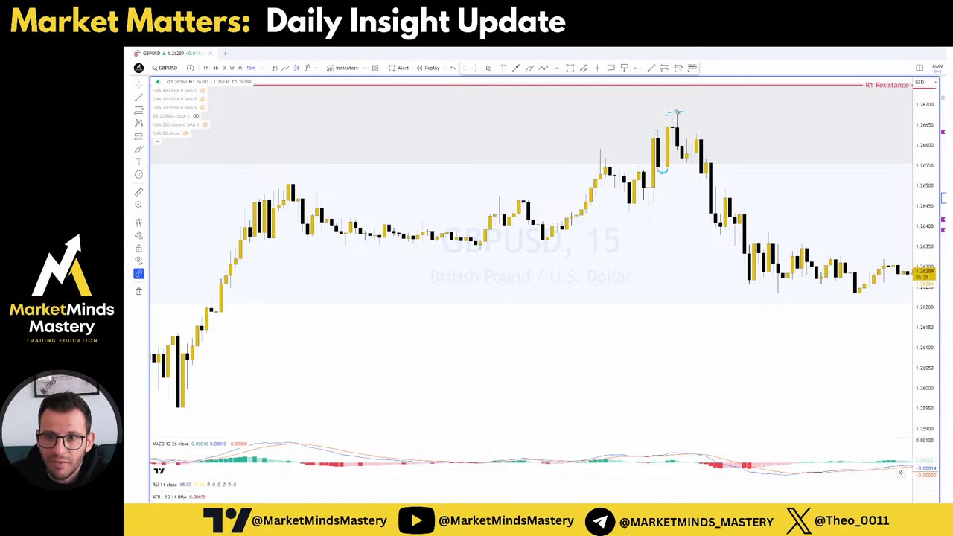
pyautogui.moveTo(672, 110); pyautogui.dragTo(687, 106)
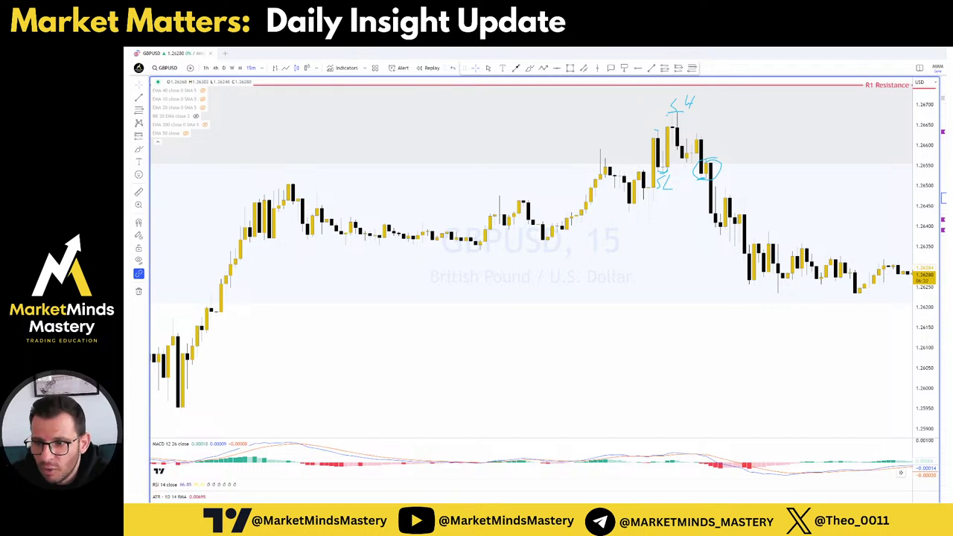
pyautogui.press('Escape')
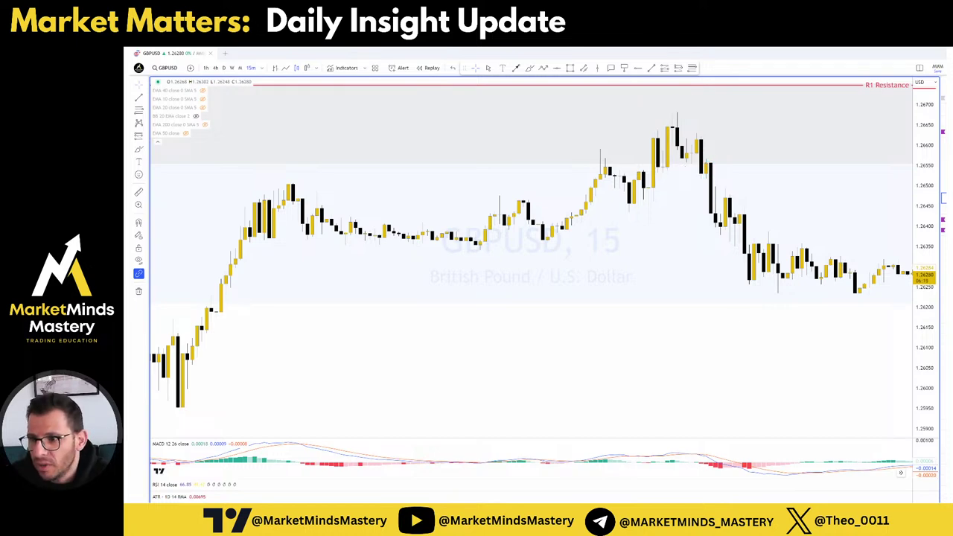
# Open GOLD from the watchlist and examine its support and resistance levels on the 4-hour timeframe
pyautogui.moveTo(857, 348); pyautogui.dragTo(740, 336)
pyautogui.scroll(-3, 826, 365)
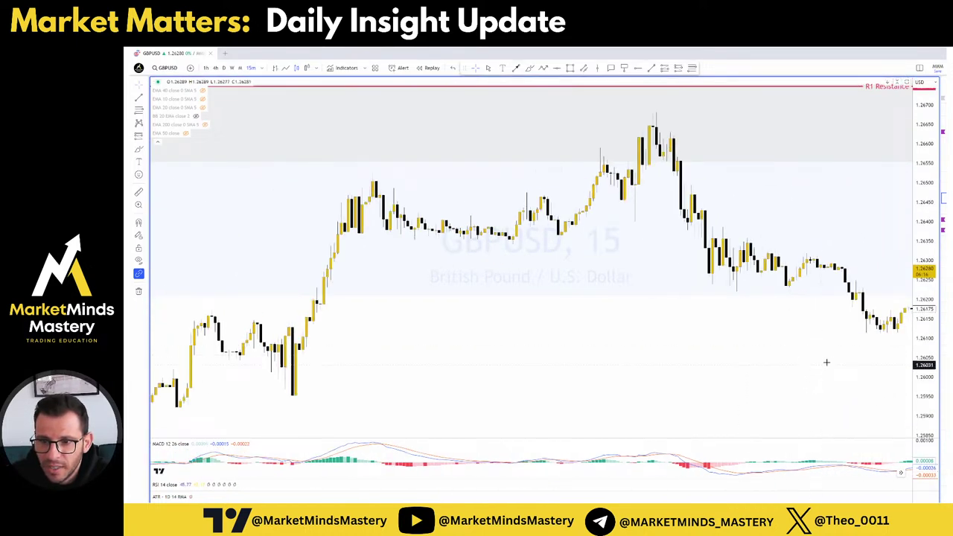
pyautogui.moveTo(825, 365); pyautogui.dragTo(702, 356)
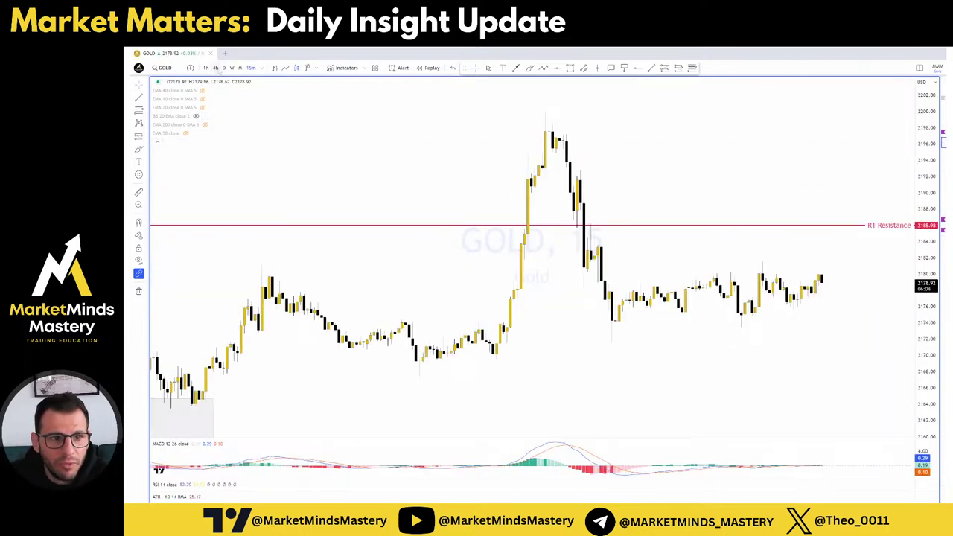
pyautogui.click(215, 68)
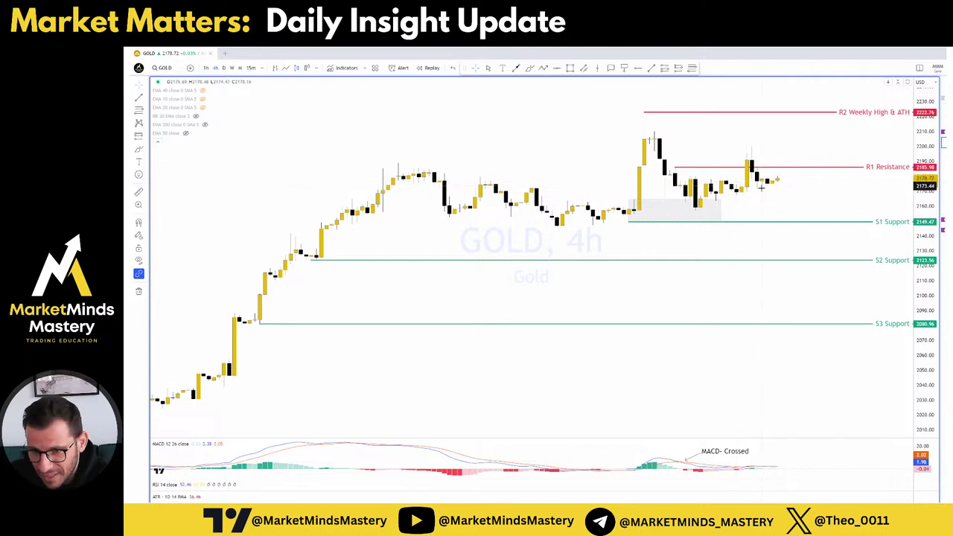
pyautogui.scroll(1, 760, 193)
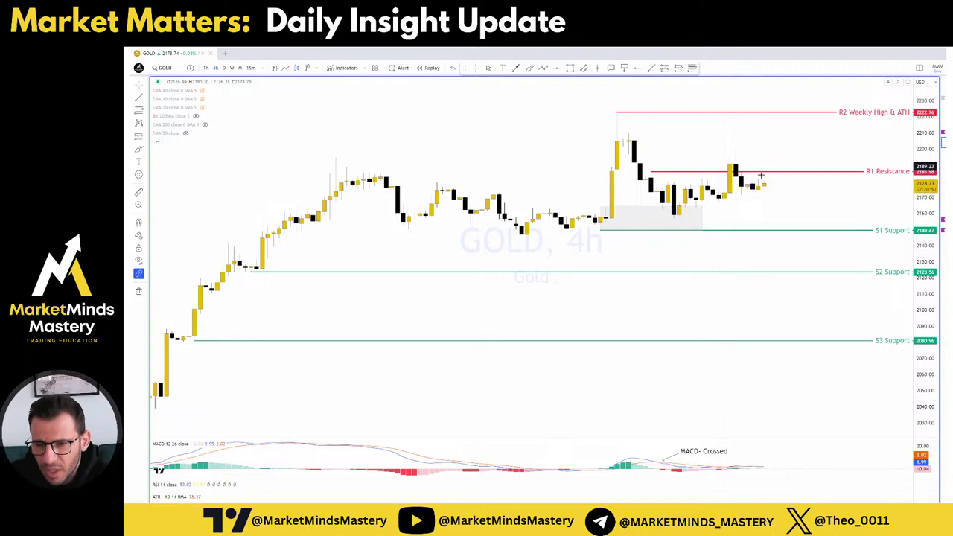
pyautogui.click(521, 237)
pyautogui.click(846, 195)
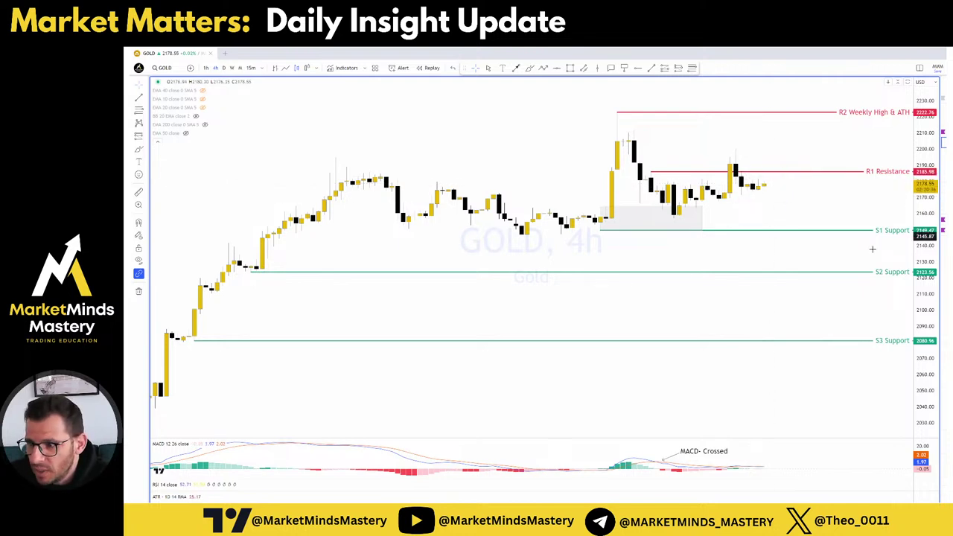
# Open USOIL from the watchlist and compare its price action on the daily and 4-hour timeframes
pyautogui.press('Up')
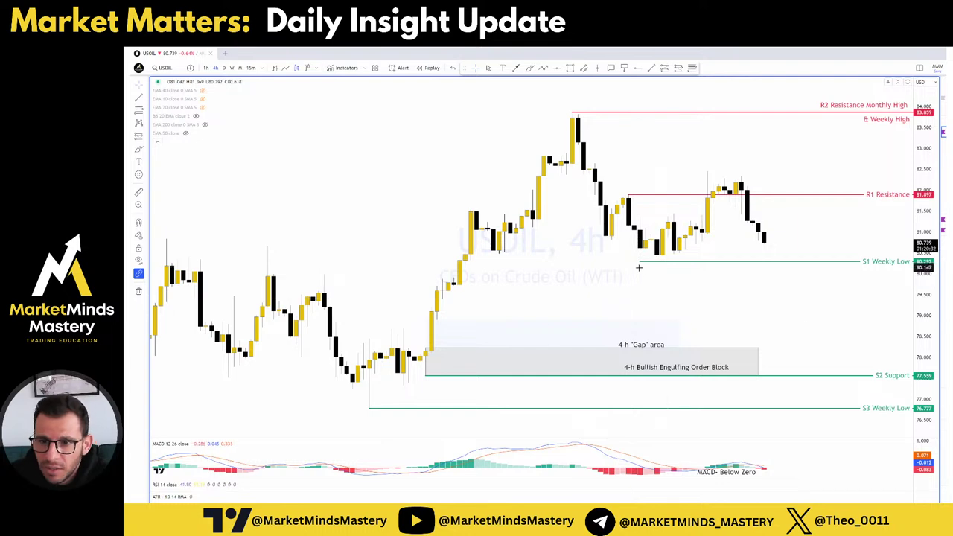
pyautogui.click(224, 68)
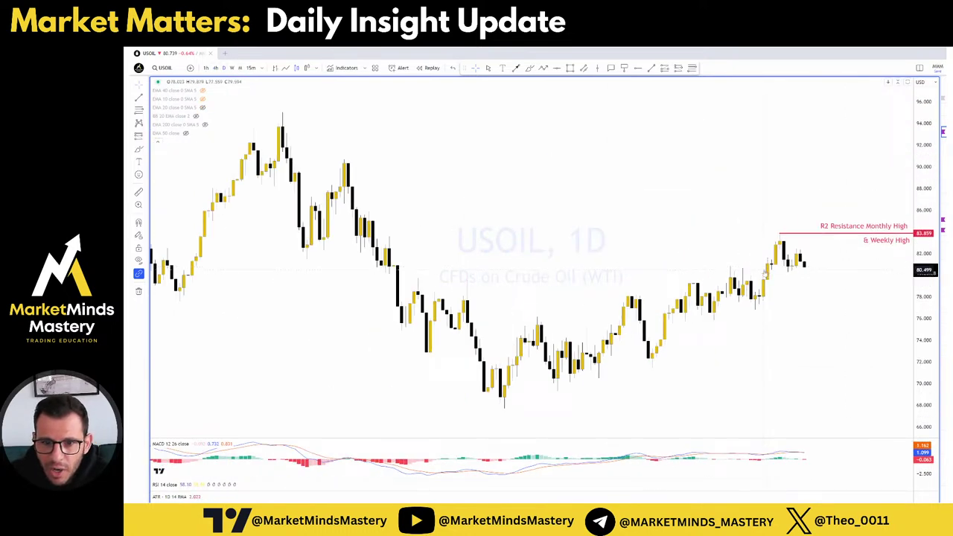
pyautogui.scroll(-2, 754, 269)
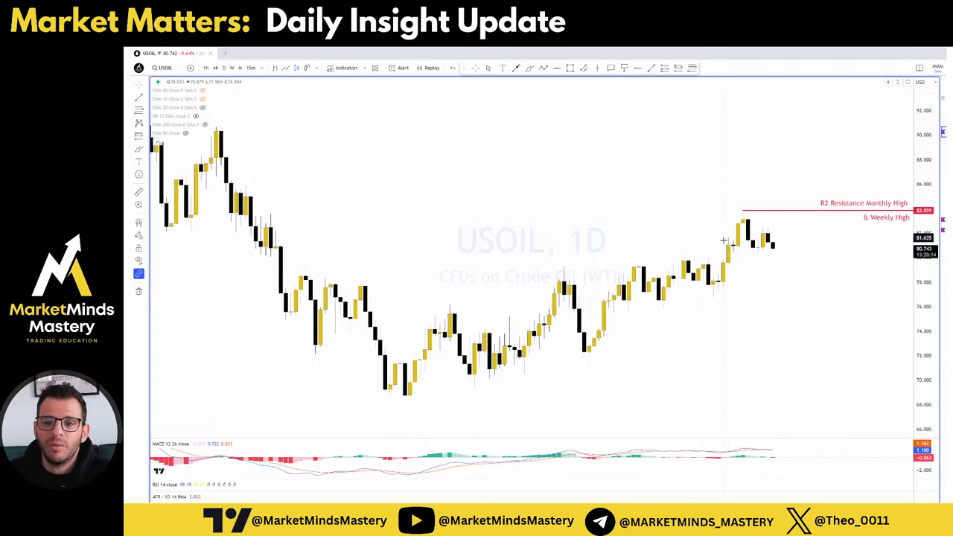
pyautogui.click(216, 67)
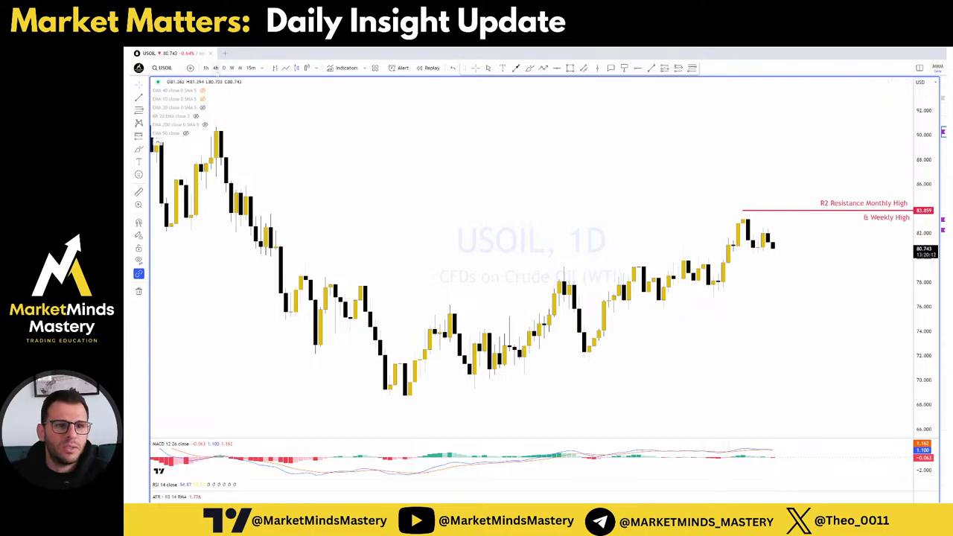
pyautogui.scroll(-1, 680, 256)
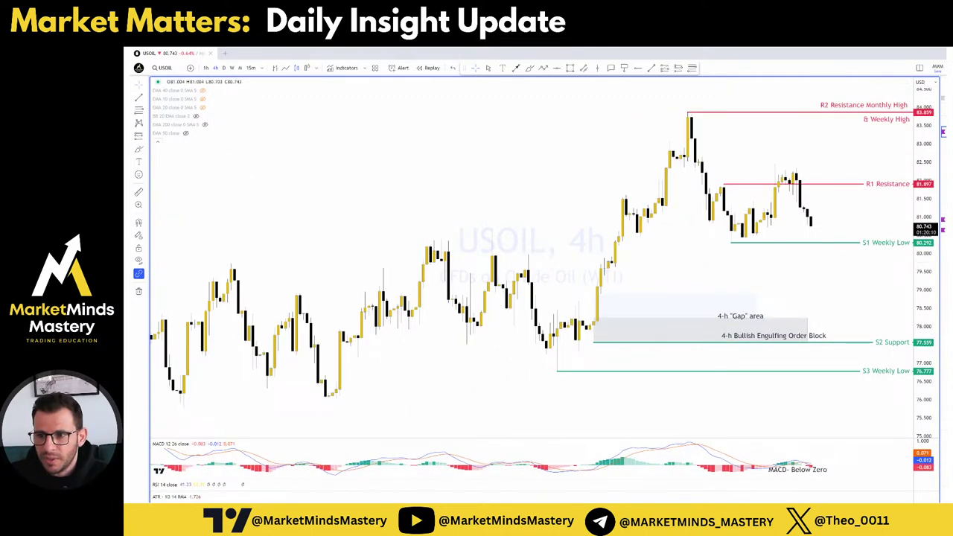
# On the 4-hour USOIL chart, trace the recent swings, draw a rising neckline, circle the peaks near R1 Resistance and sketch a drop past S1
pyautogui.moveTo(598, 326)
pyautogui.mouseDown()
pyautogui.moveTo(618, 206)
pyautogui.moveTo(687, 117)
pyautogui.moveTo(712, 199)
pyautogui.mouseUp()
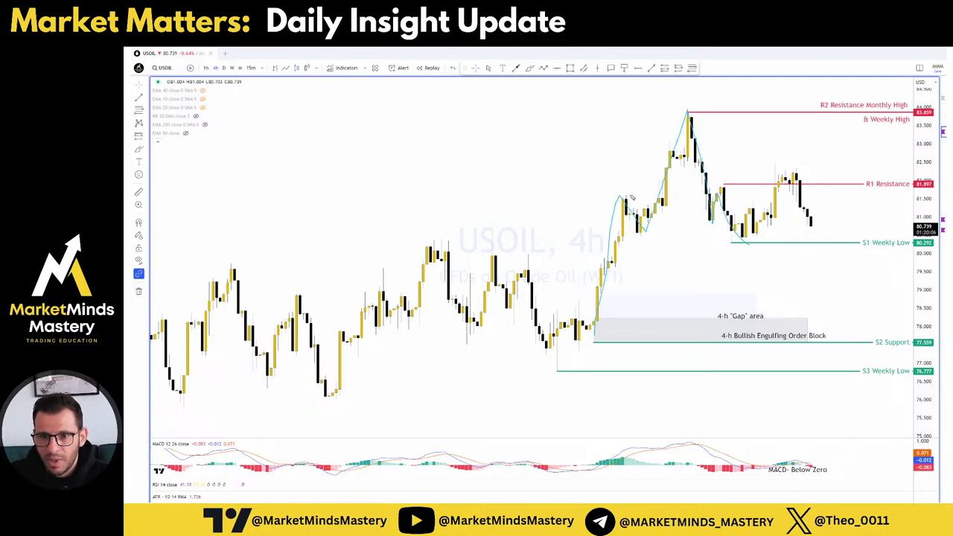
pyautogui.moveTo(650, 235)
pyautogui.mouseDown()
pyautogui.moveTo(829, 183)
pyautogui.moveTo(768, 182)
pyautogui.mouseUp()
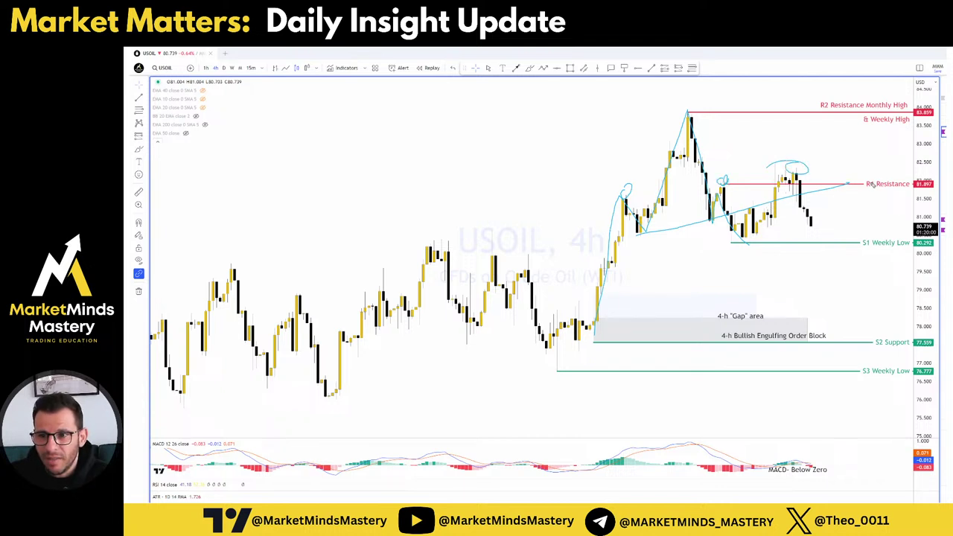
pyautogui.moveTo(742, 164); pyautogui.dragTo(816, 186)
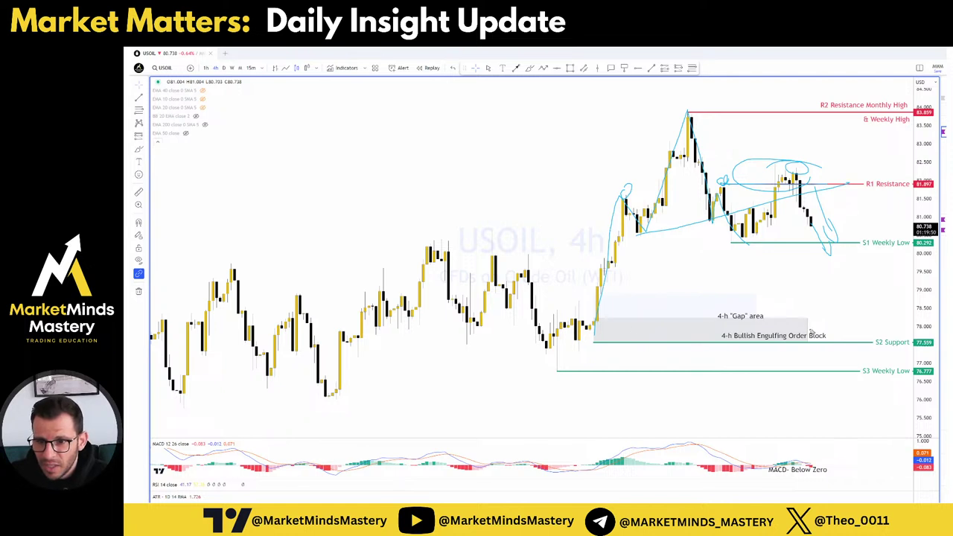
# Mark the 4-h Bullish Engulfing Order Block and S2 Support with short lines, circle the 4-h "Gap" area, and clear all the markings
pyautogui.moveTo(804, 328); pyautogui.dragTo(905, 333)
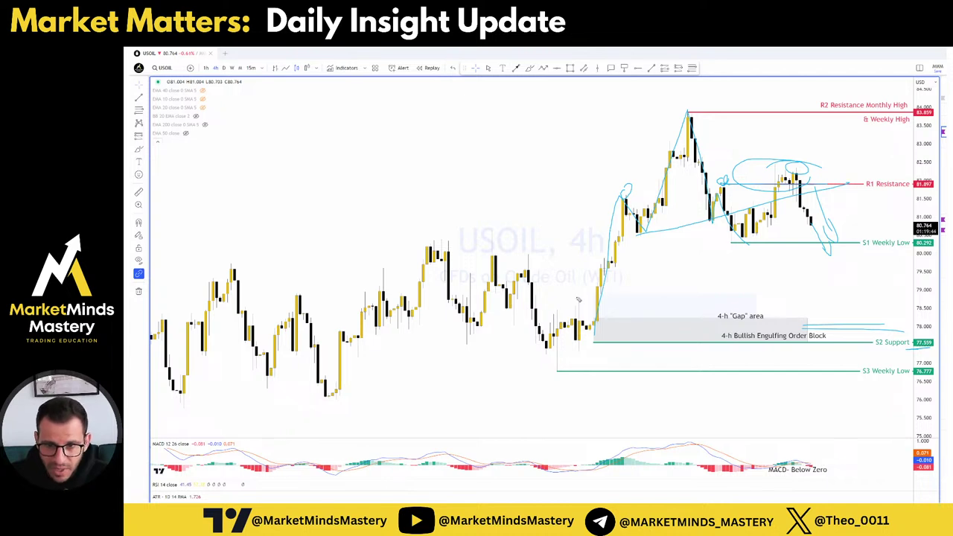
pyautogui.moveTo(605, 298); pyautogui.dragTo(636, 297)
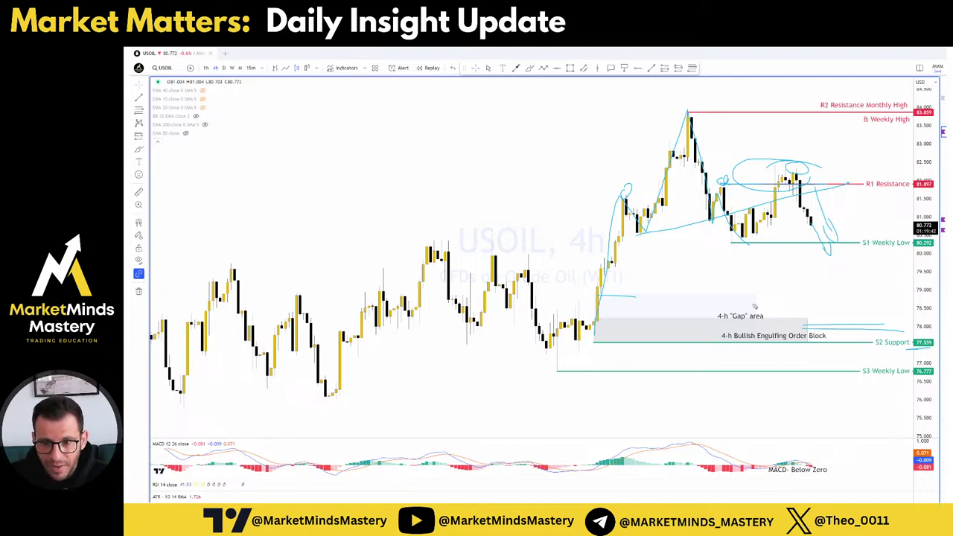
pyautogui.moveTo(769, 318); pyautogui.dragTo(761, 295)
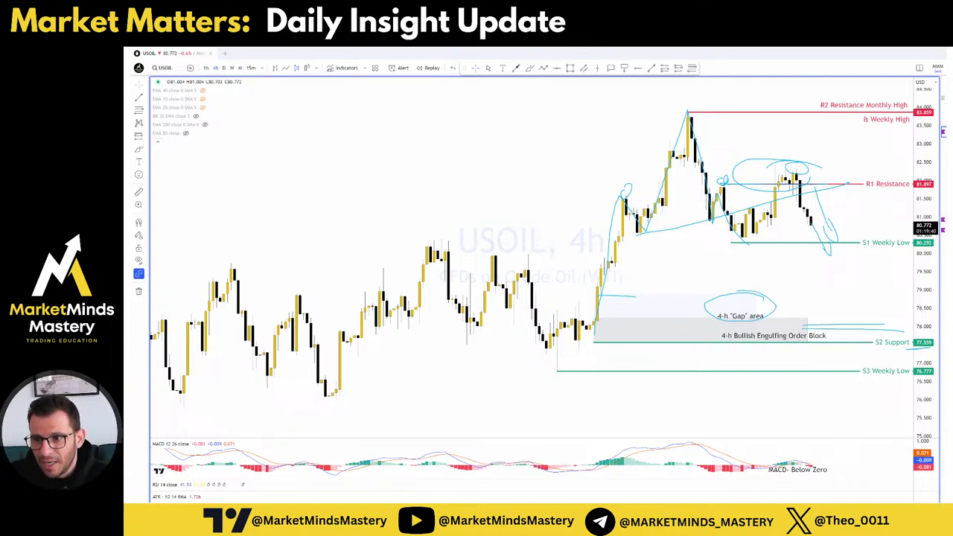
pyautogui.press('Escape')
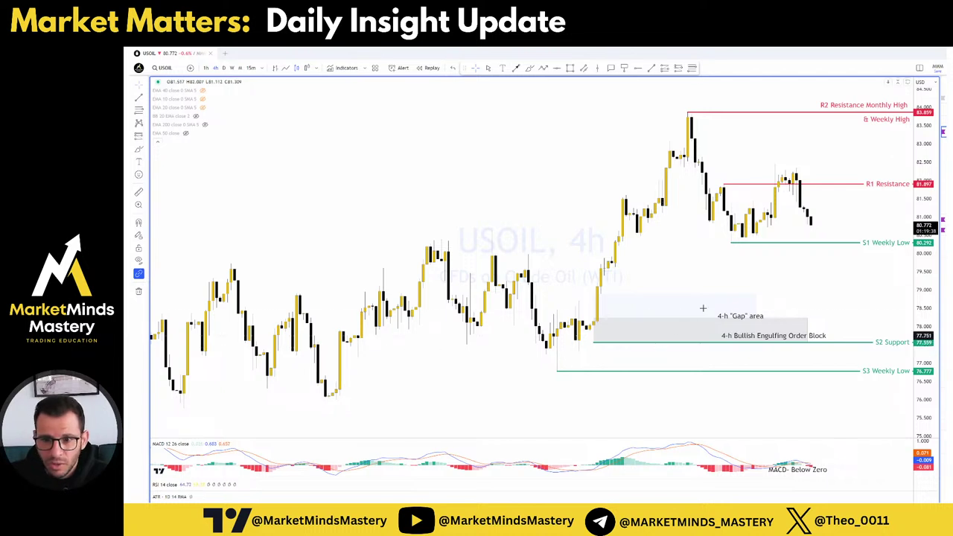
# Extend the 4-h "Gap" area and Bullish Engulfing Order Block boxes to a common end past the latest candle, and align the gap label there
pyautogui.click(754, 307)
pyautogui.moveTo(740, 315); pyautogui.dragTo(829, 330)
pyautogui.click(855, 315)
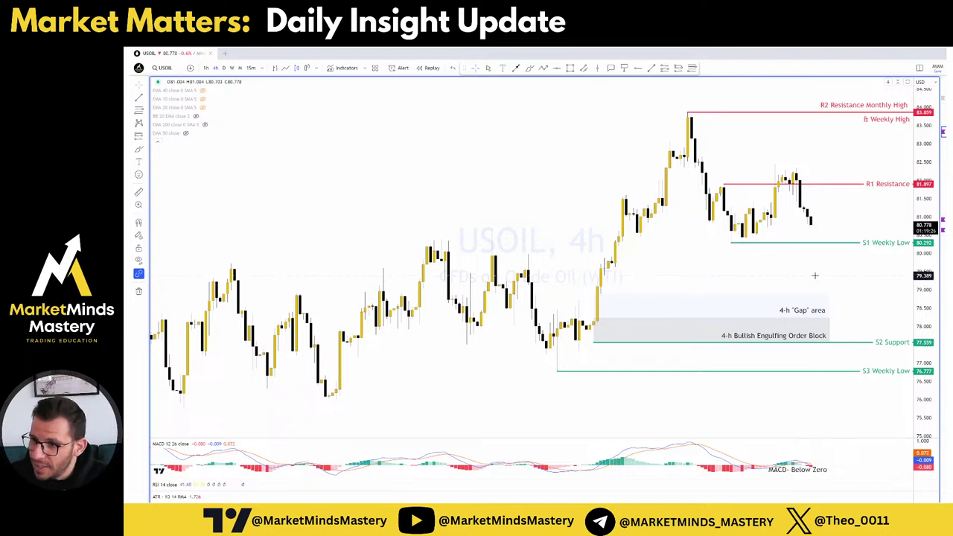
pyautogui.click(817, 318)
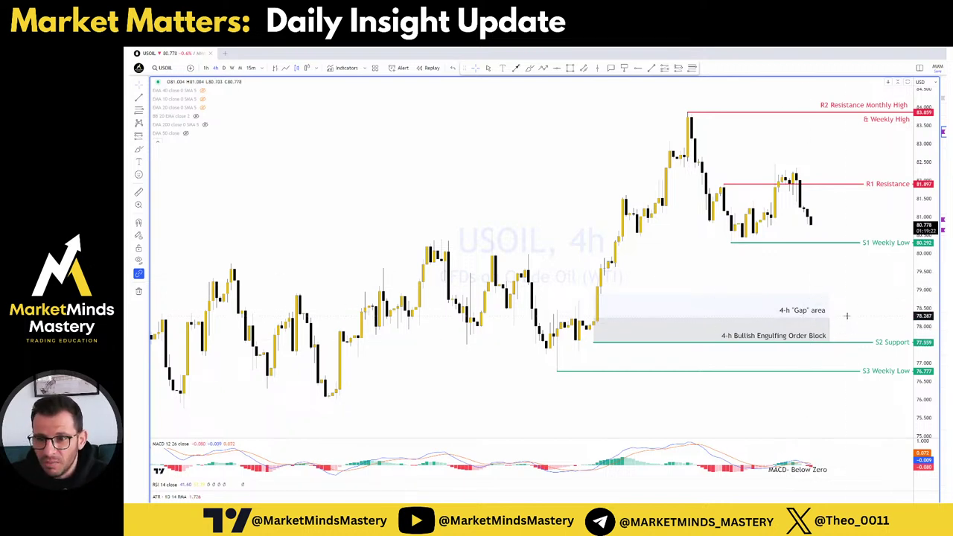
pyautogui.moveTo(867, 322); pyautogui.dragTo(858, 321)
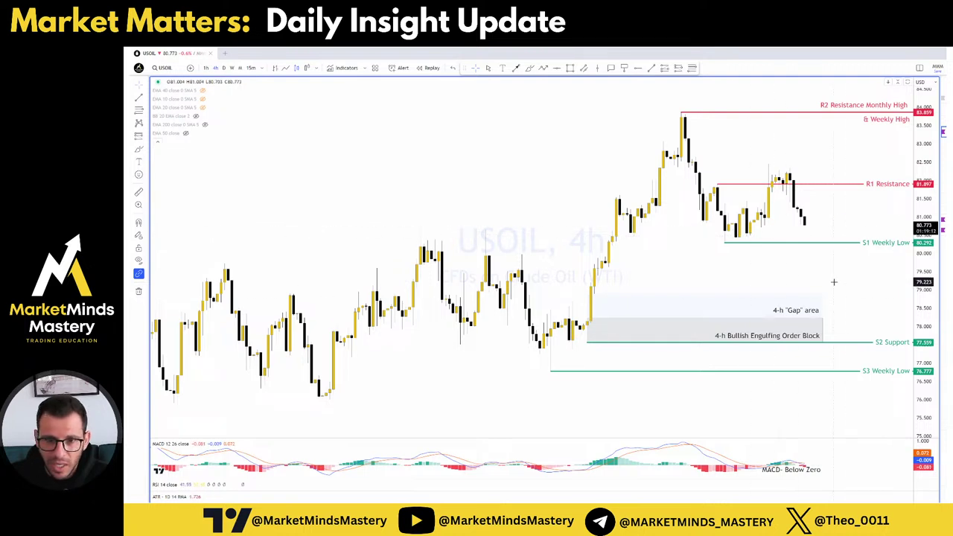
pyautogui.scroll(1, 813, 290)
pyautogui.moveTo(813, 277); pyautogui.dragTo(822, 278)
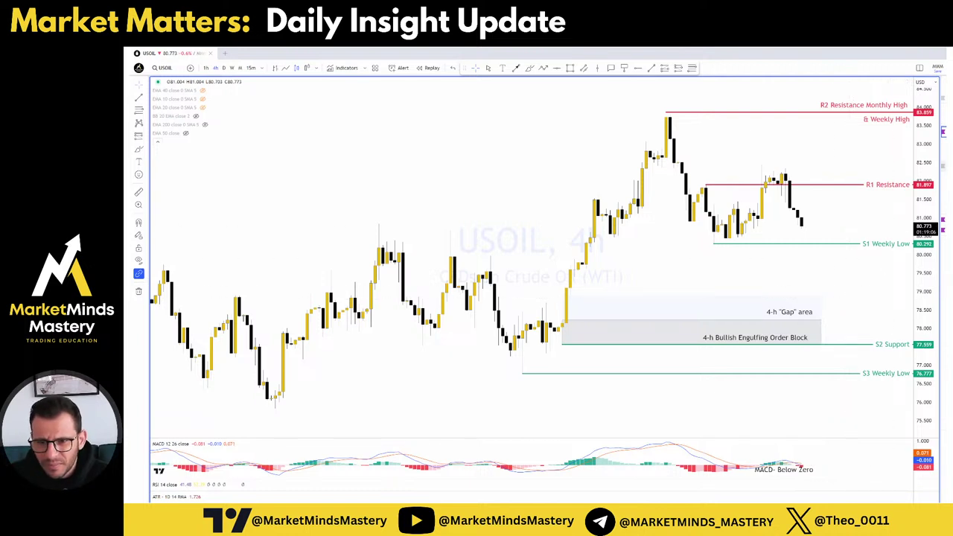
# Open USDJPY from the watchlist and examine its resistance and support levels and order blocks on the 4-hour timeframe
pyautogui.click(944, 121)
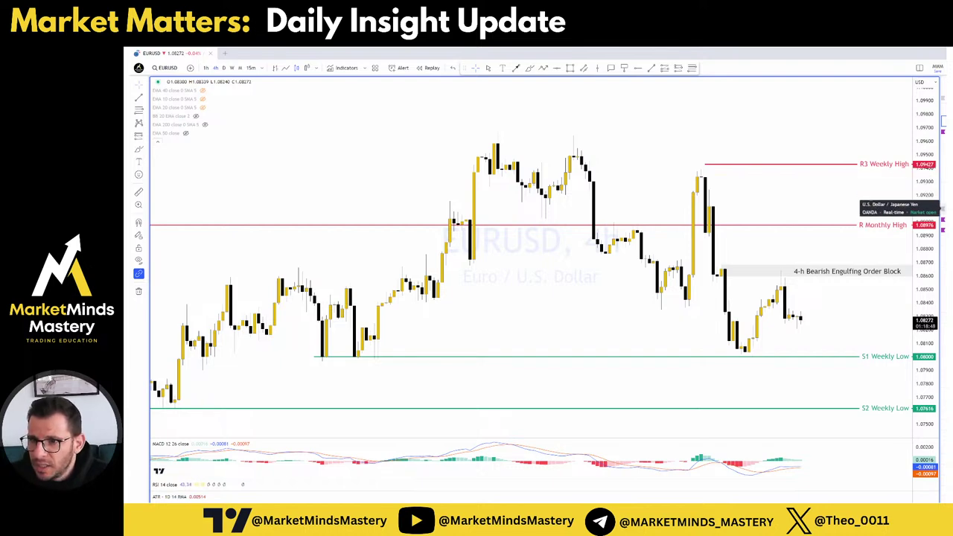
pyautogui.click(943, 212)
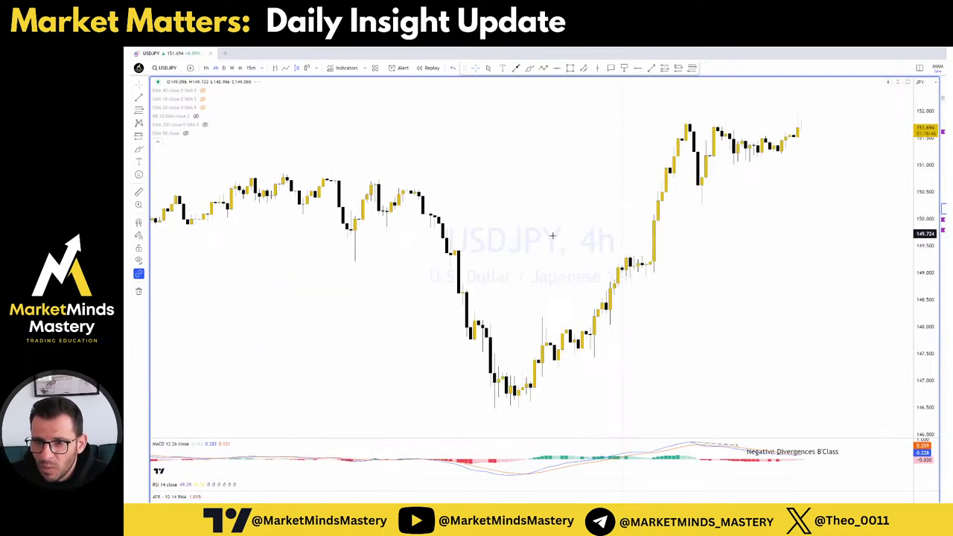
pyautogui.scroll(3, 751, 138)
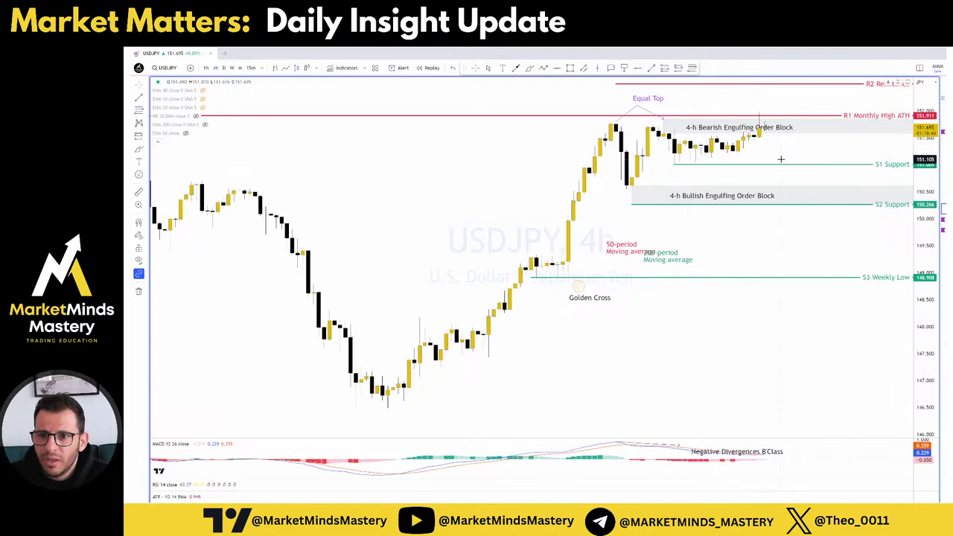
pyautogui.moveTo(782, 159); pyautogui.dragTo(821, 163)
pyautogui.moveTo(921, 180); pyautogui.dragTo(921, 168)
pyautogui.scroll(3, 842, 364)
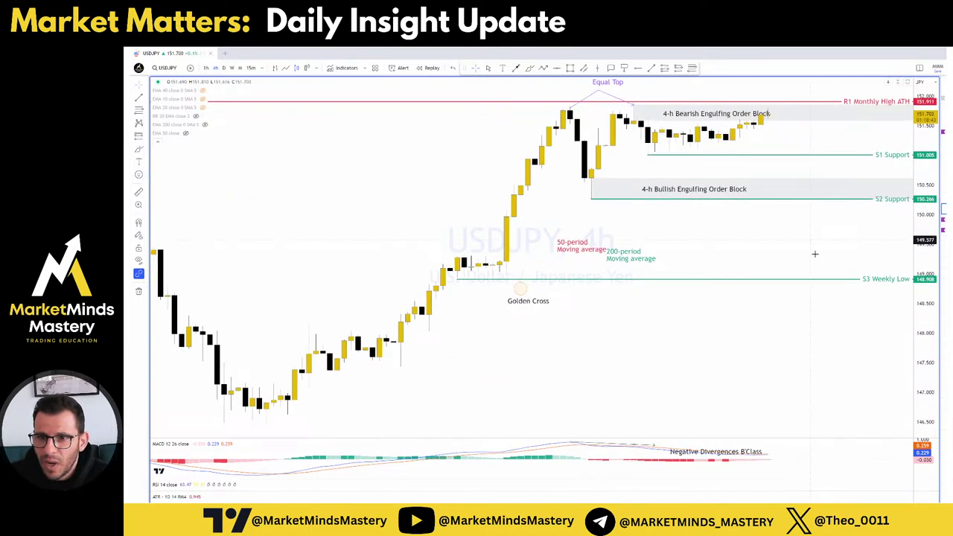
pyautogui.moveTo(811, 251); pyautogui.dragTo(831, 308)
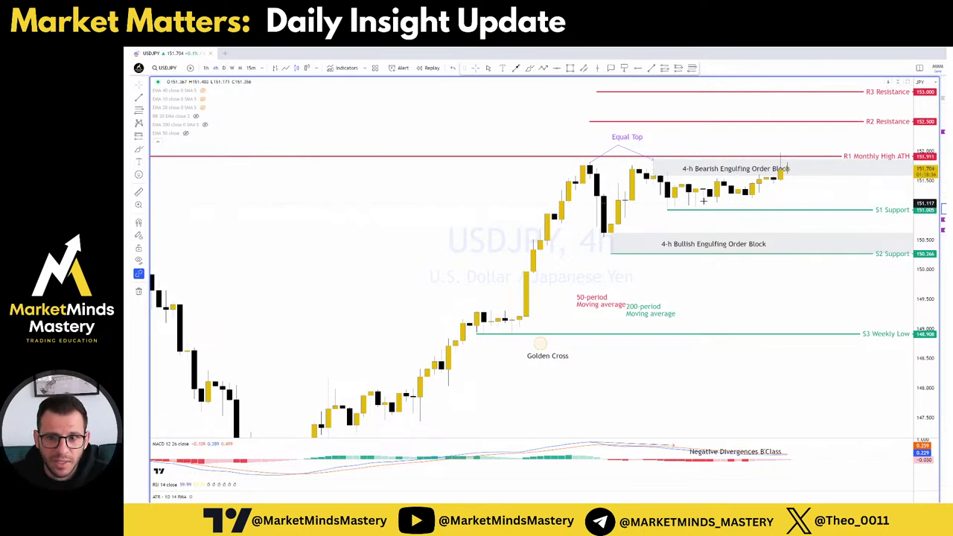
# Switch USDJPY to the 1-hour timeframe and examine the price reaction inside the 4-h Bearish Engulfing Order Block
pyautogui.click(205, 67)
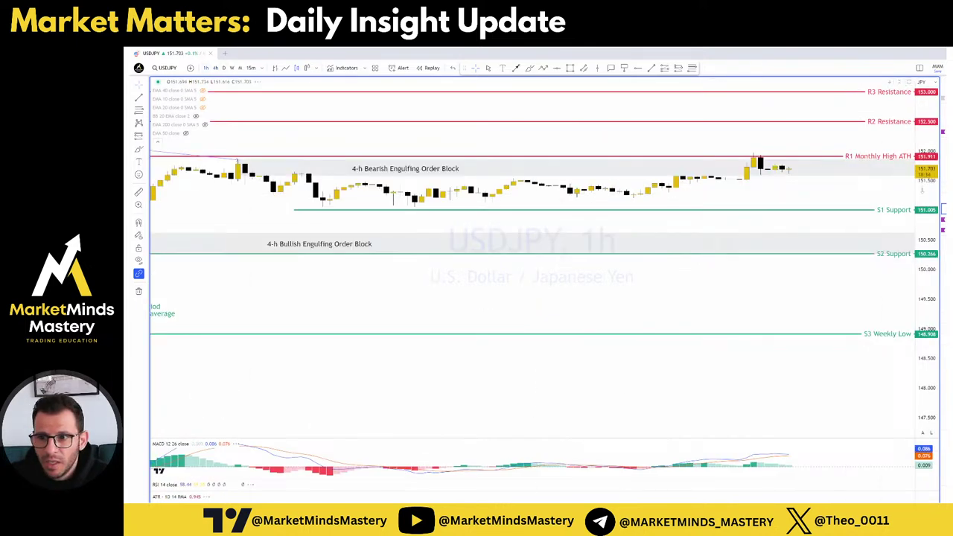
pyautogui.doubleClick(924, 193)
pyautogui.scroll(-4, 876, 253)
pyautogui.moveTo(827, 194); pyautogui.dragTo(809, 199)
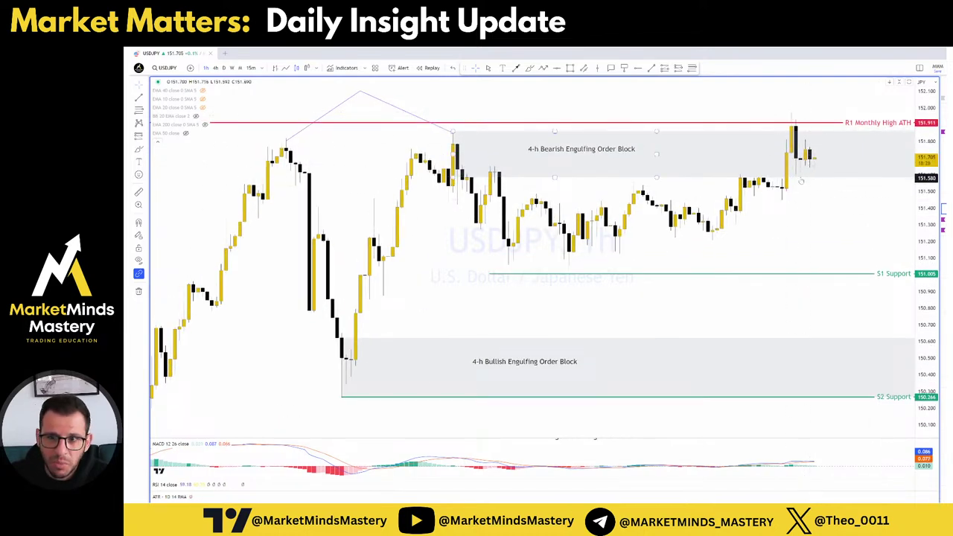
# On the 15-minute USDJPY chart, mark the swing high "SH" and the swing low, outline the sideways range between two lines, and clear the markings
pyautogui.click(251, 68)
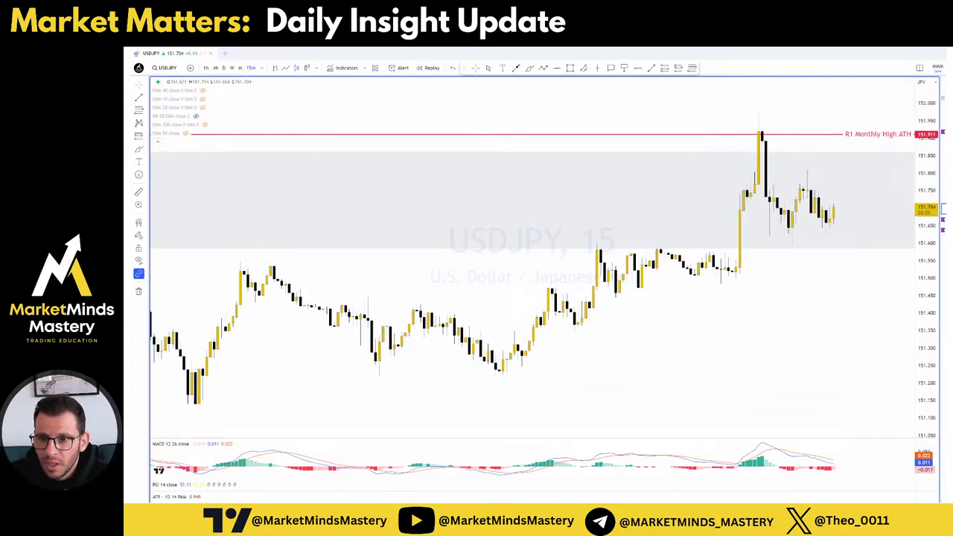
pyautogui.moveTo(733, 297); pyautogui.dragTo(726, 298)
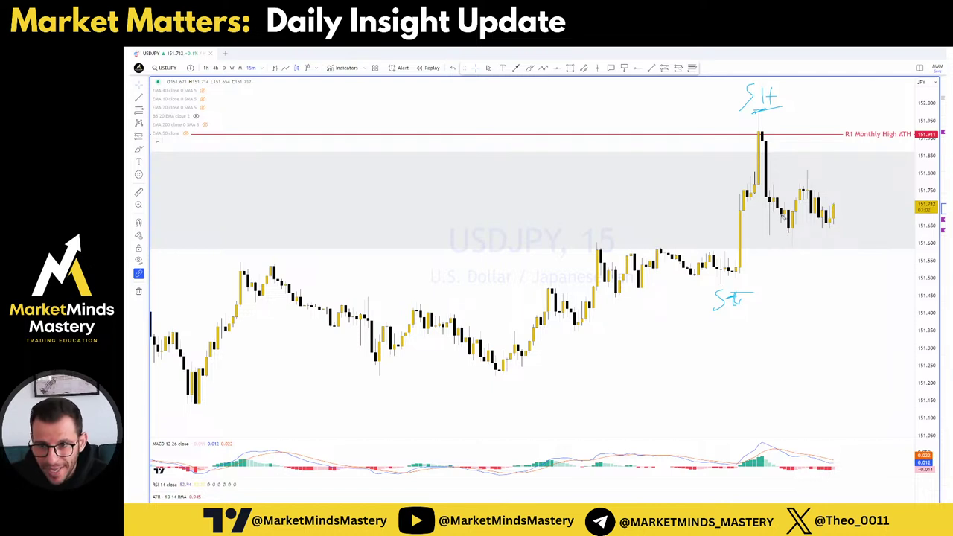
pyautogui.moveTo(768, 207)
pyautogui.mouseDown()
pyautogui.moveTo(776, 190)
pyautogui.moveTo(870, 190)
pyautogui.mouseUp()
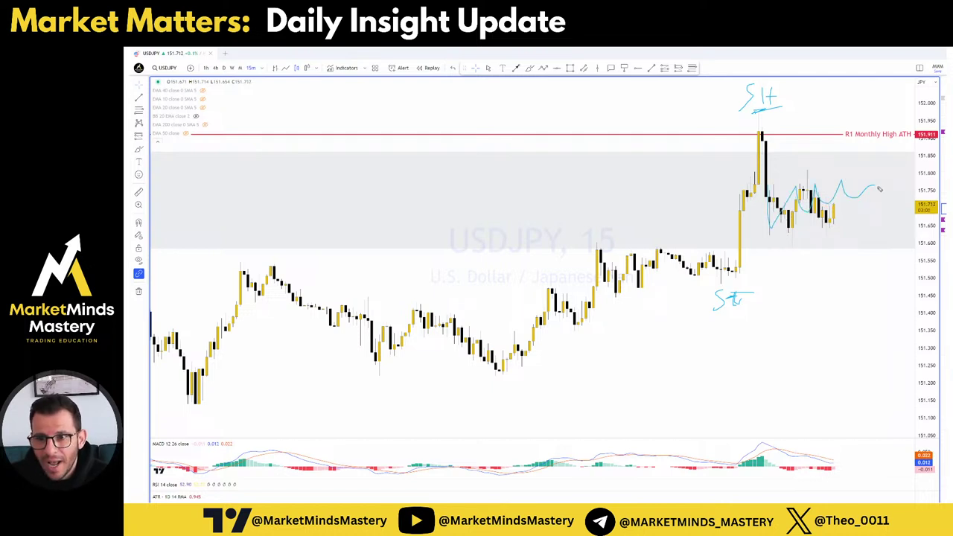
pyautogui.moveTo(776, 175); pyautogui.dragTo(888, 173)
pyautogui.moveTo(769, 240); pyautogui.dragTo(886, 240)
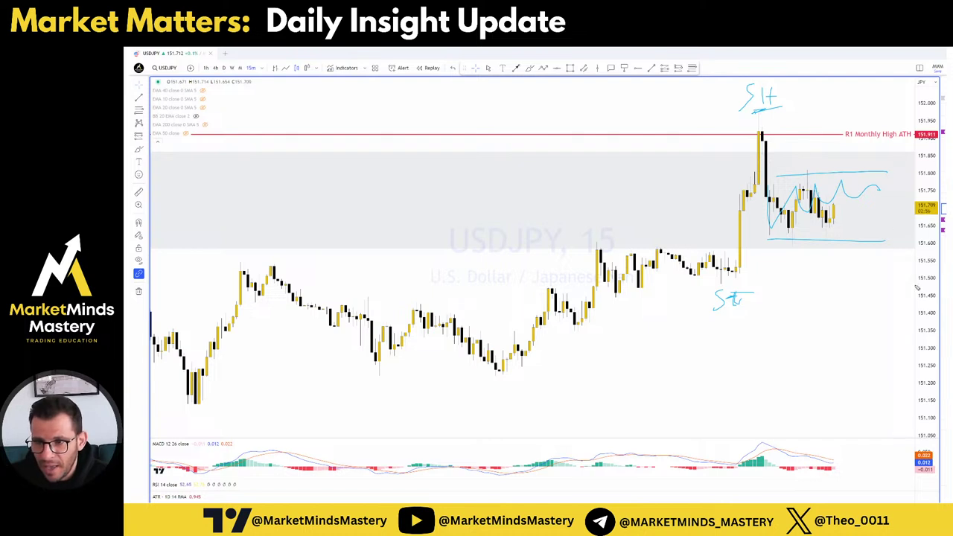
pyautogui.press('Escape')
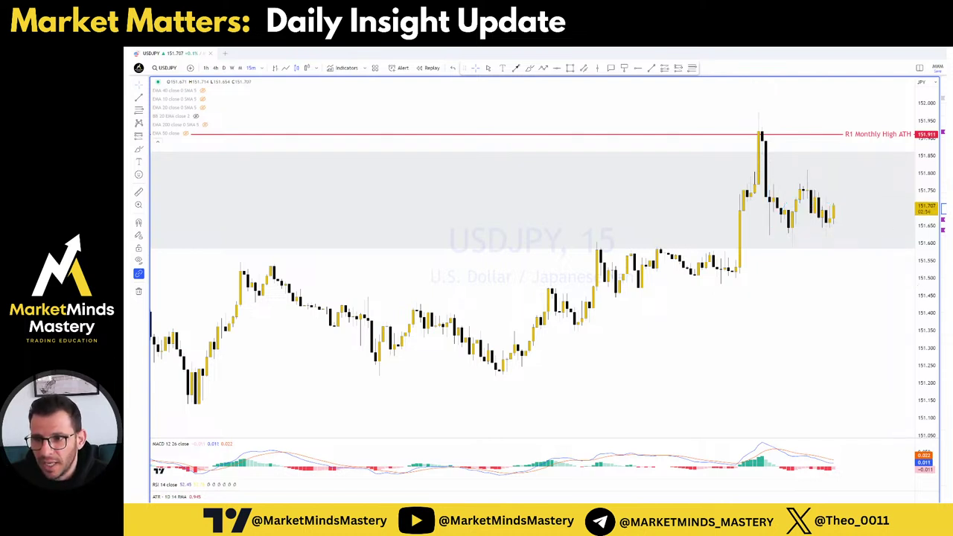
# Sketch a bearish break below the swing low and a bullish break above the swing high, and clear both scenarios
pyautogui.moveTo(844, 233); pyautogui.dragTo(862, 313)
pyautogui.moveTo(732, 297); pyautogui.dragTo(883, 297)
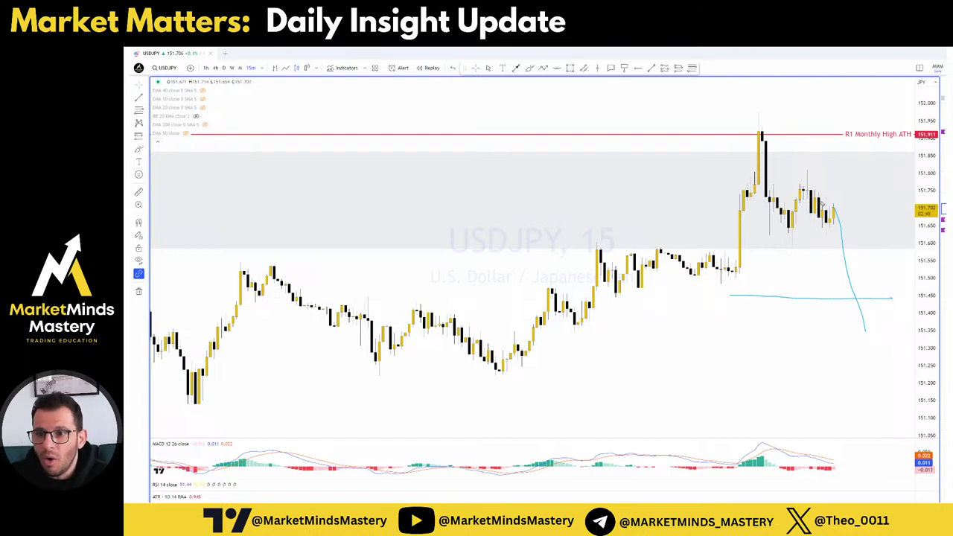
pyautogui.moveTo(840, 213); pyautogui.dragTo(848, 107)
pyautogui.moveTo(752, 113); pyautogui.dragTo(889, 115)
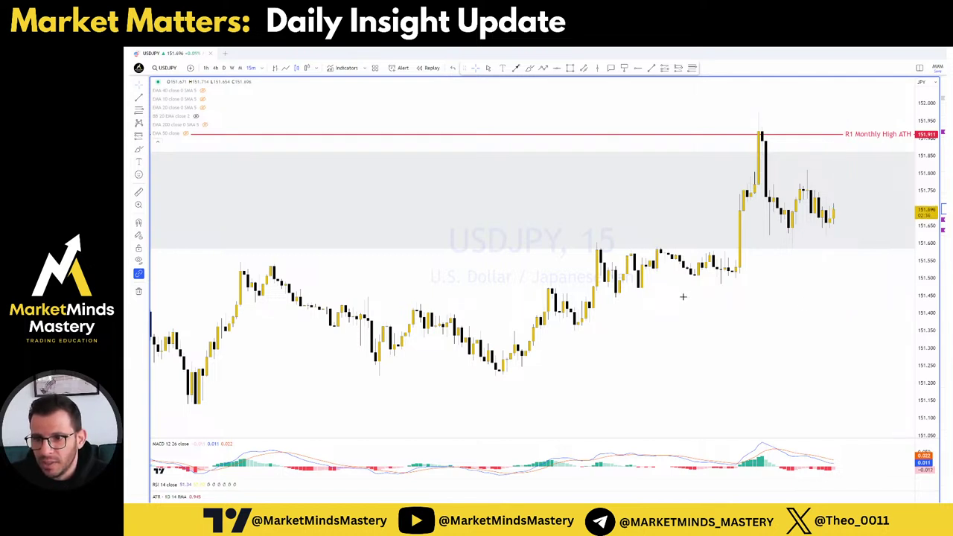
pyautogui.rightClick(746, 301)
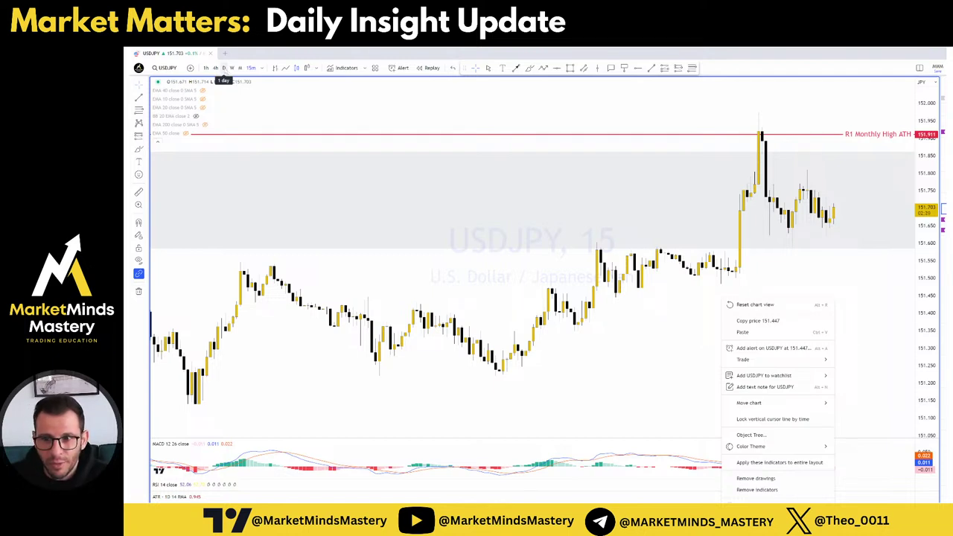
# Check USDJPY on the daily timeframe, return to 4-hour, and move the "Negative Divergences B'Class" label clear of the MACD lines
pyautogui.click(224, 69)
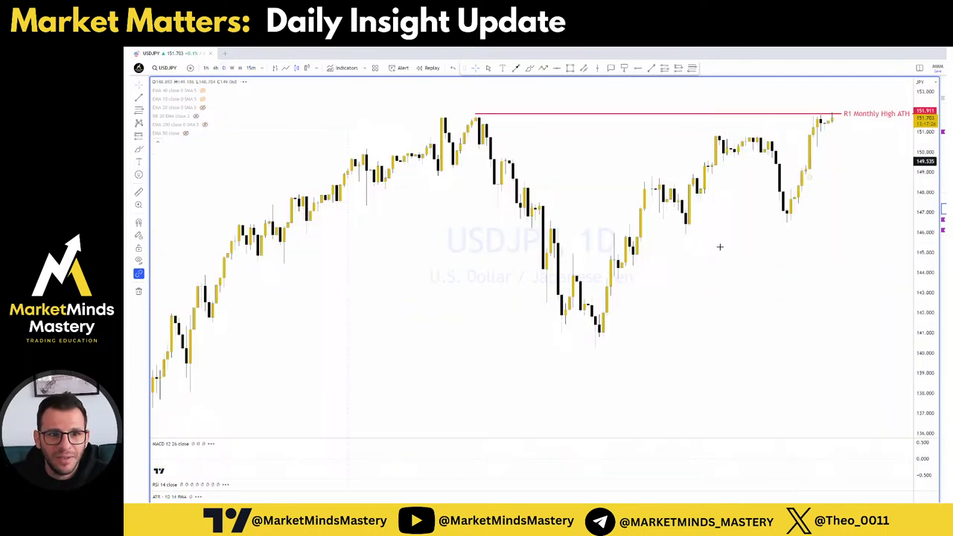
pyautogui.click(215, 68)
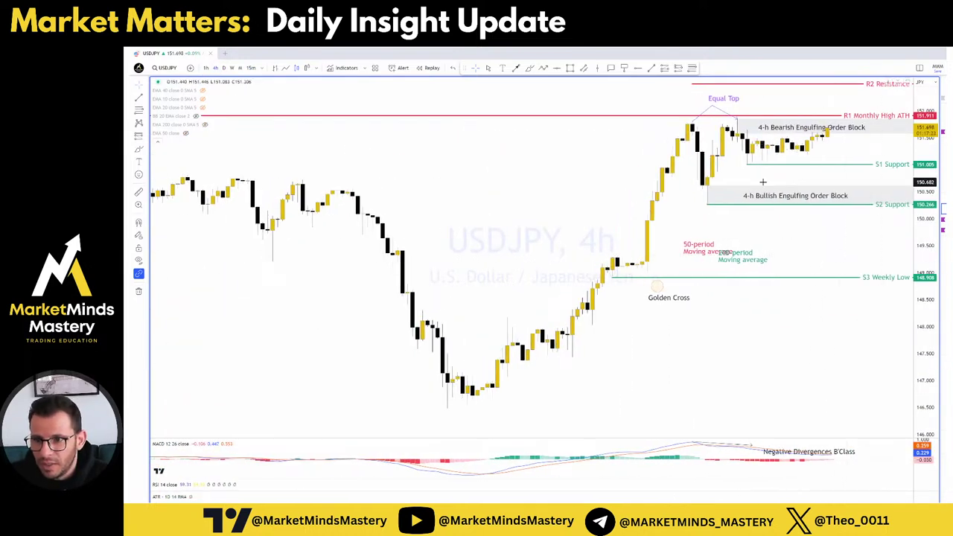
pyautogui.scroll(2, 869, 313)
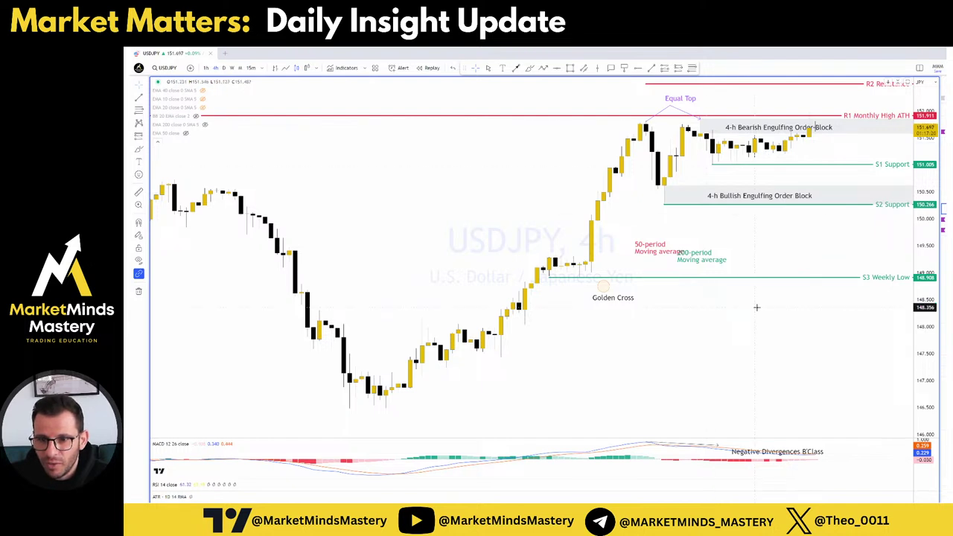
pyautogui.moveTo(837, 453); pyautogui.dragTo(849, 448)
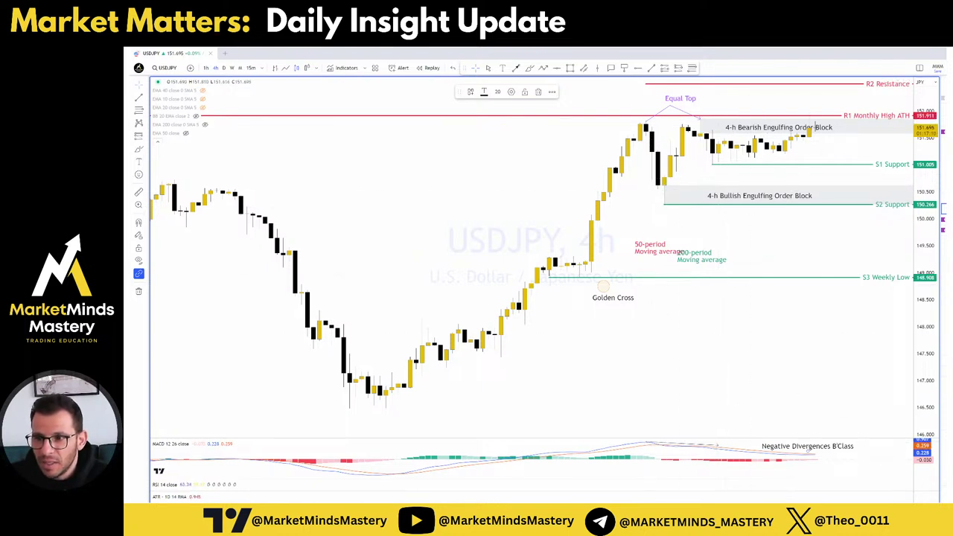
# Mark the USDJPY tops, the falling MACD peaks and a possible move up to R2 Resistance, and clear the markings
pyautogui.moveTo(645, 119); pyautogui.dragTo(826, 117)
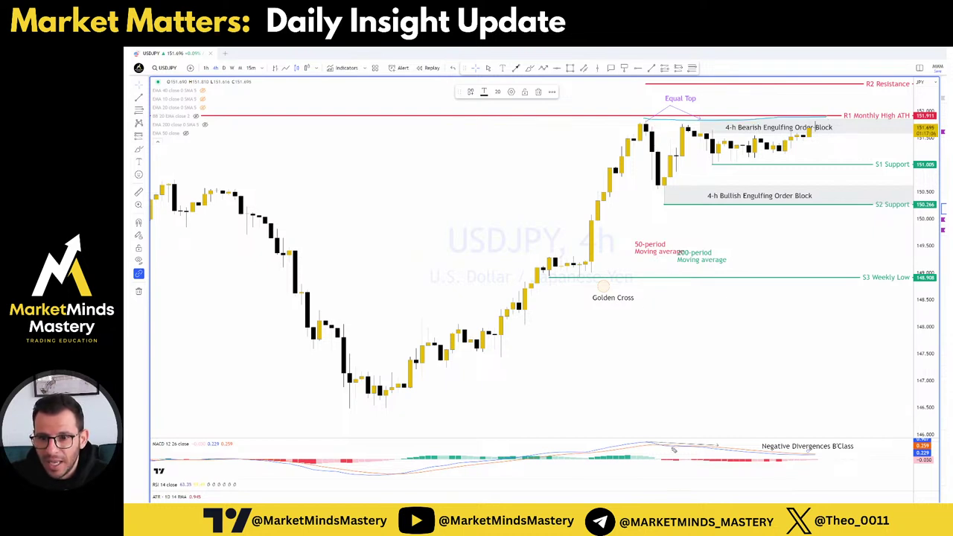
pyautogui.moveTo(663, 425)
pyautogui.mouseDown()
pyautogui.moveTo(770, 431)
pyautogui.moveTo(745, 432)
pyautogui.mouseUp()
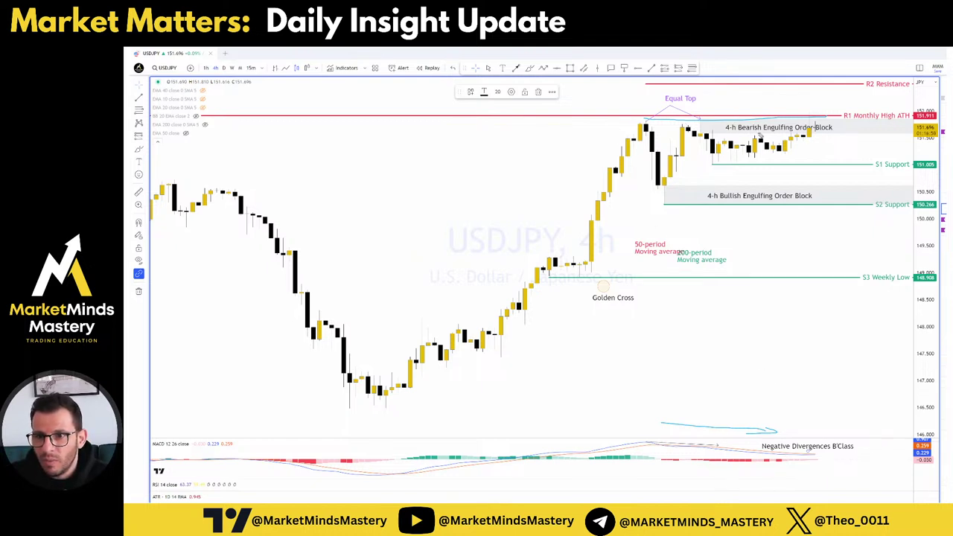
pyautogui.moveTo(796, 119)
pyautogui.mouseDown()
pyautogui.moveTo(812, 91)
pyautogui.moveTo(820, 110)
pyautogui.mouseUp()
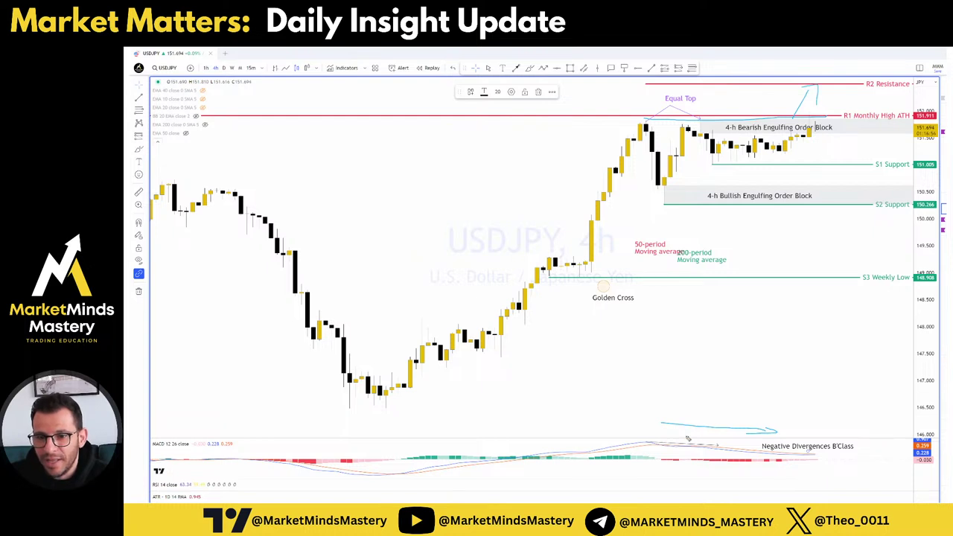
pyautogui.moveTo(737, 450); pyautogui.dragTo(767, 455)
pyautogui.moveTo(818, 108)
pyautogui.mouseDown()
pyautogui.moveTo(843, 87)
pyautogui.moveTo(835, 108)
pyautogui.mouseUp()
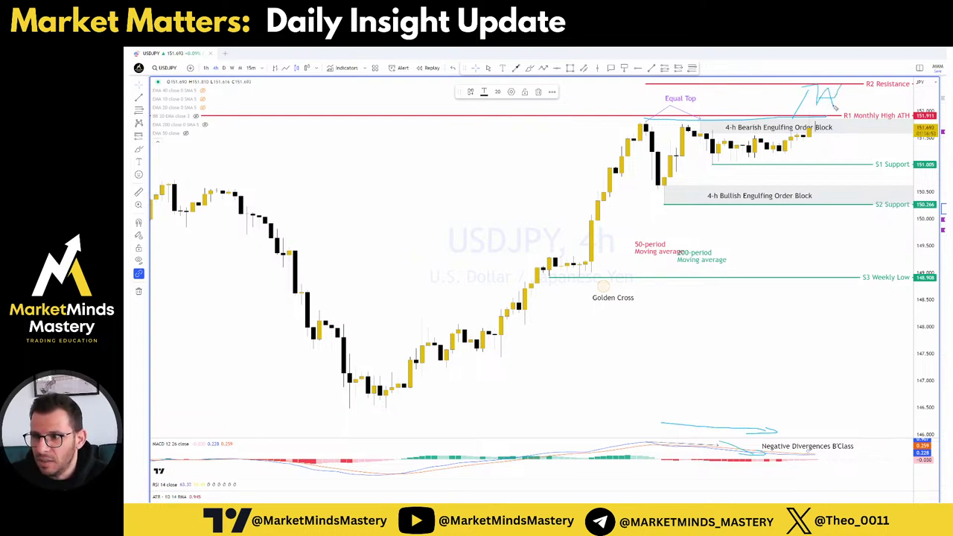
pyautogui.press('e')
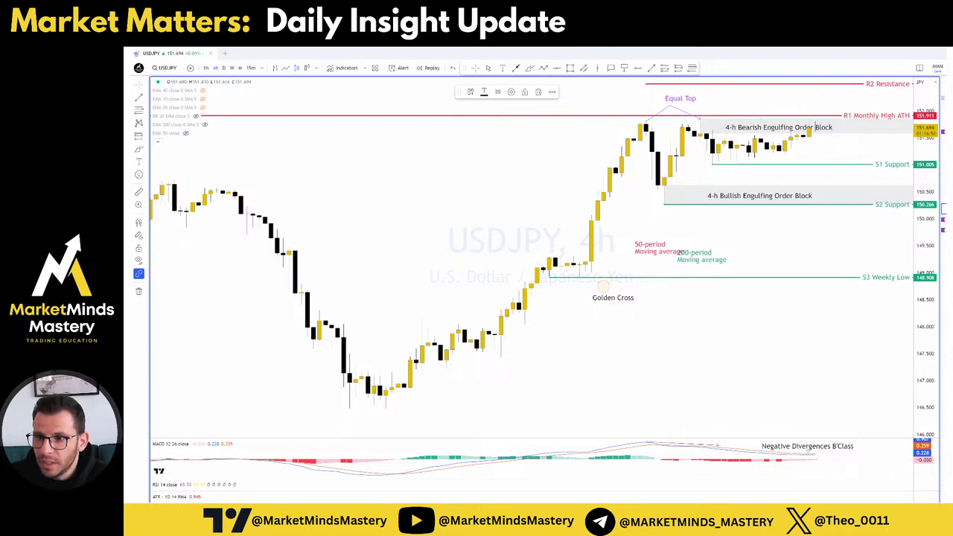
# Deselect the divergence label and switch to the BTCUSD 4-hour chart with the levels down to S3 in view
pyautogui.rightClick(789, 370)
pyautogui.click(855, 306)
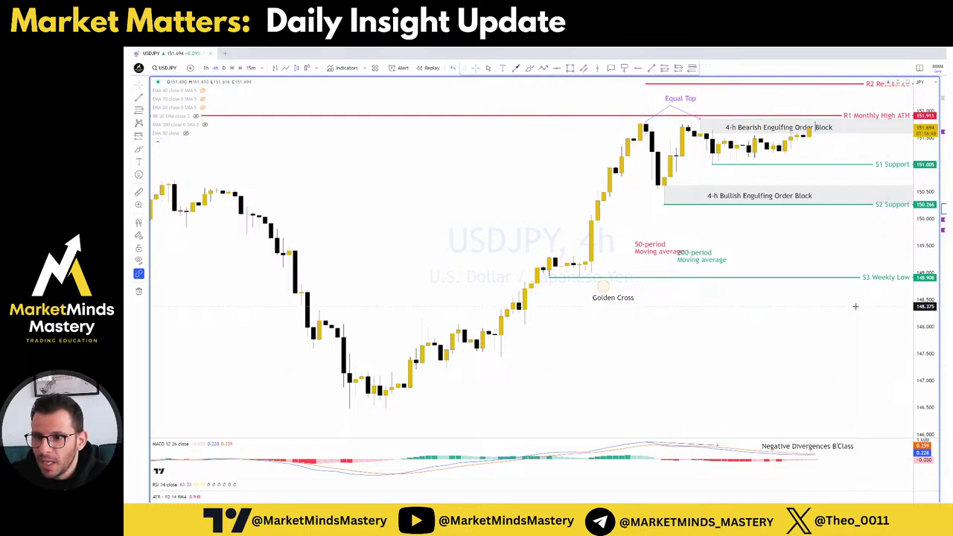
pyautogui.click(944, 297)
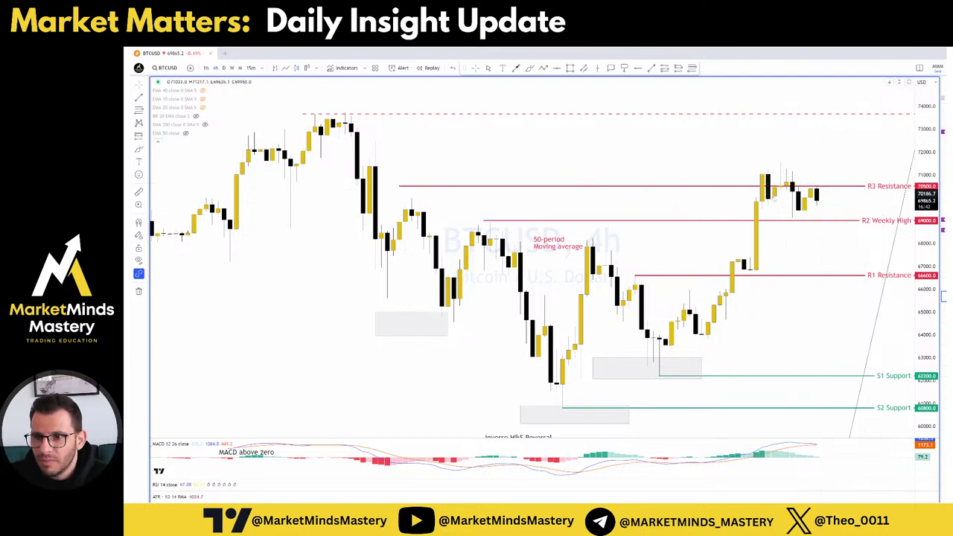
pyautogui.scroll(-2, 832, 198)
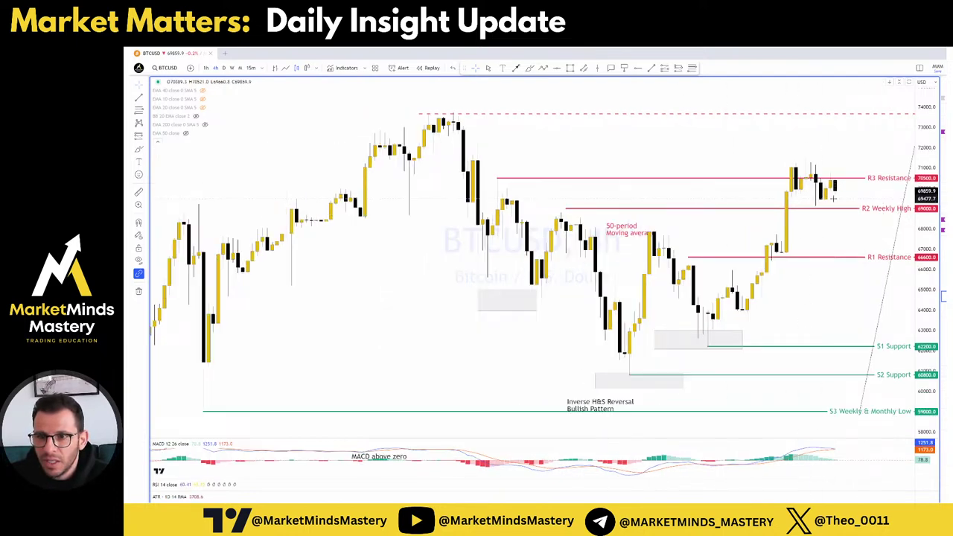
pyautogui.moveTo(857, 243); pyautogui.dragTo(804, 228)
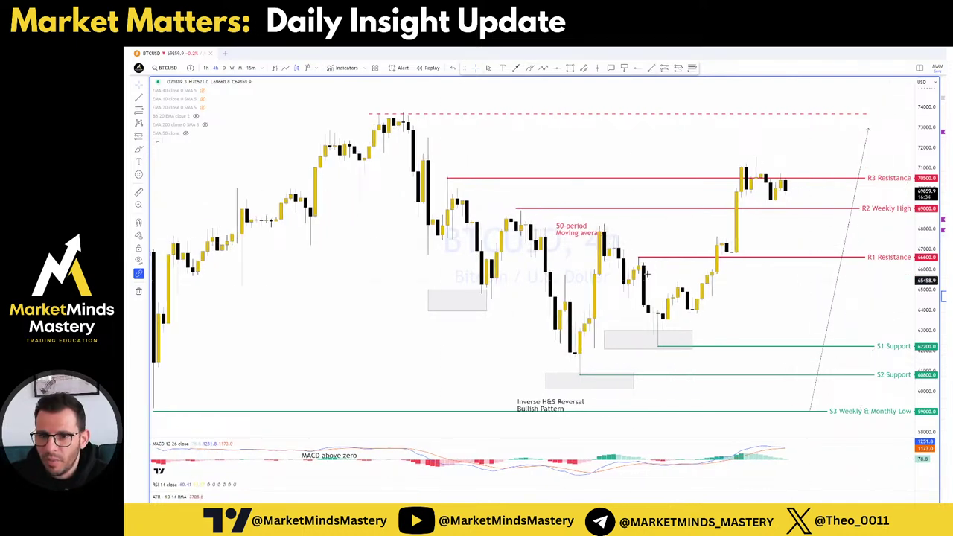
# Outline the BTCUSD inverse head-and-shoulders with two converging lines and trace its swings from the R2 Weekly High
pyautogui.moveTo(515, 203); pyautogui.dragTo(782, 277)
pyautogui.moveTo(569, 377); pyautogui.dragTo(793, 327)
pyautogui.moveTo(509, 215)
pyautogui.mouseDown()
pyautogui.moveTo(537, 288)
pyautogui.moveTo(655, 340)
pyautogui.moveTo(651, 321)
pyautogui.mouseUp()
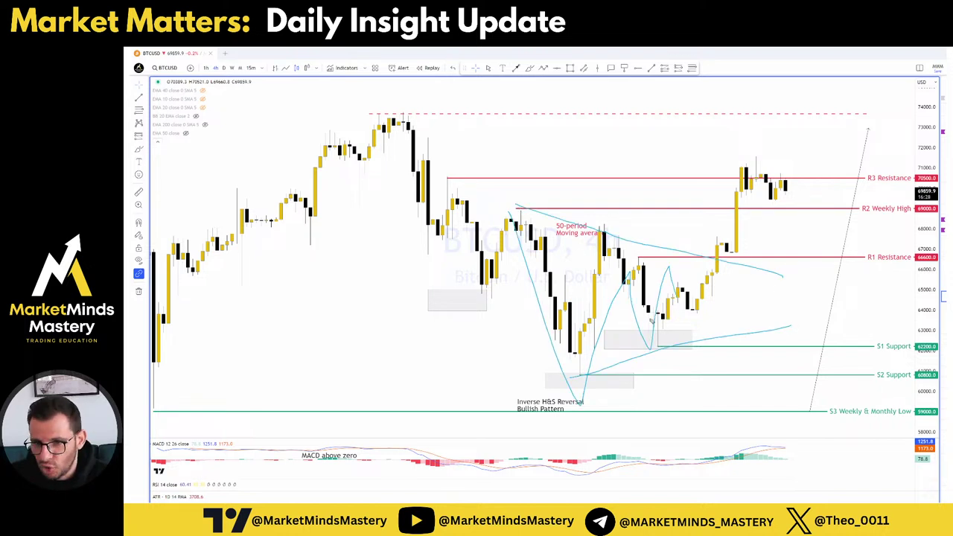
# Mark the BTCUSD breakout rally and outline the order block just above R1 Resistance, labelling it "OB"
pyautogui.moveTo(718, 257)
pyautogui.mouseDown()
pyautogui.moveTo(722, 166)
pyautogui.moveTo(737, 211)
pyautogui.mouseUp()
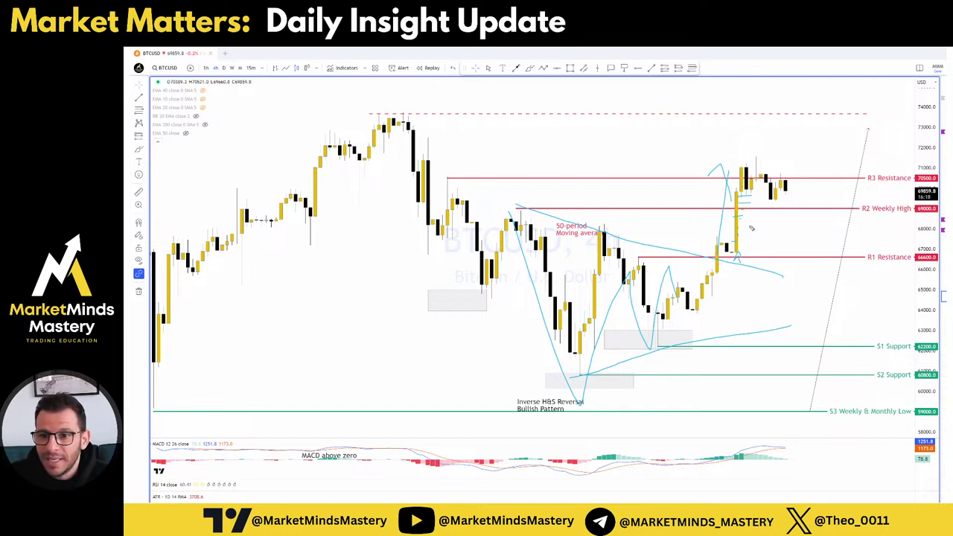
pyautogui.moveTo(733, 241); pyautogui.dragTo(835, 243)
pyautogui.moveTo(732, 254); pyautogui.dragTo(830, 256)
pyautogui.moveTo(759, 250)
pyautogui.mouseDown()
pyautogui.moveTo(786, 257)
pyautogui.moveTo(781, 263)
pyautogui.mouseUp()
pyautogui.moveTo(734, 241)
pyautogui.mouseDown()
pyautogui.moveTo(743, 259)
pyautogui.moveTo(735, 248)
pyautogui.mouseUp()
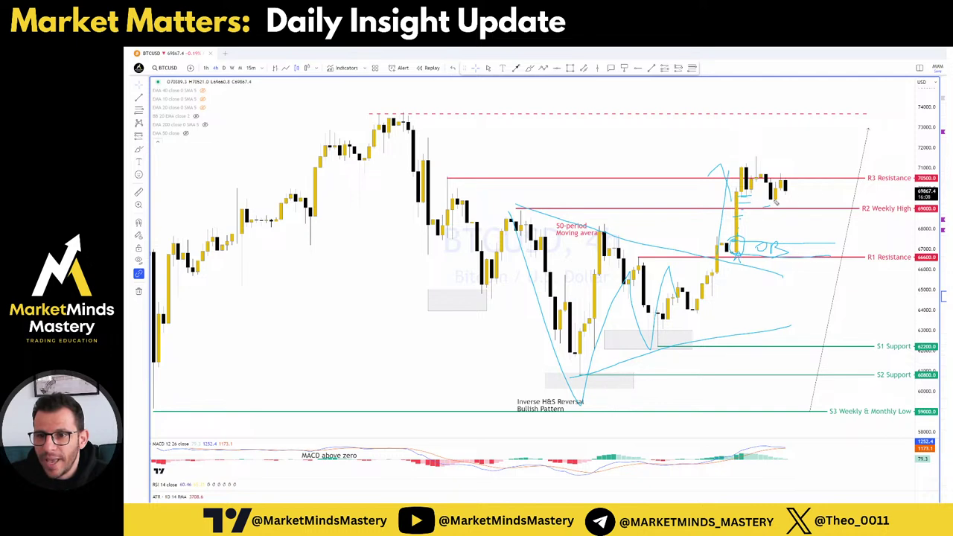
# Underline the latest BTCUSD lows, sketch a drop towards the order block, circle the 15m timeframe, and clear all markings
pyautogui.moveTo(763, 200)
pyautogui.mouseDown()
pyautogui.moveTo(814, 201)
pyautogui.moveTo(801, 230)
pyautogui.mouseUp()
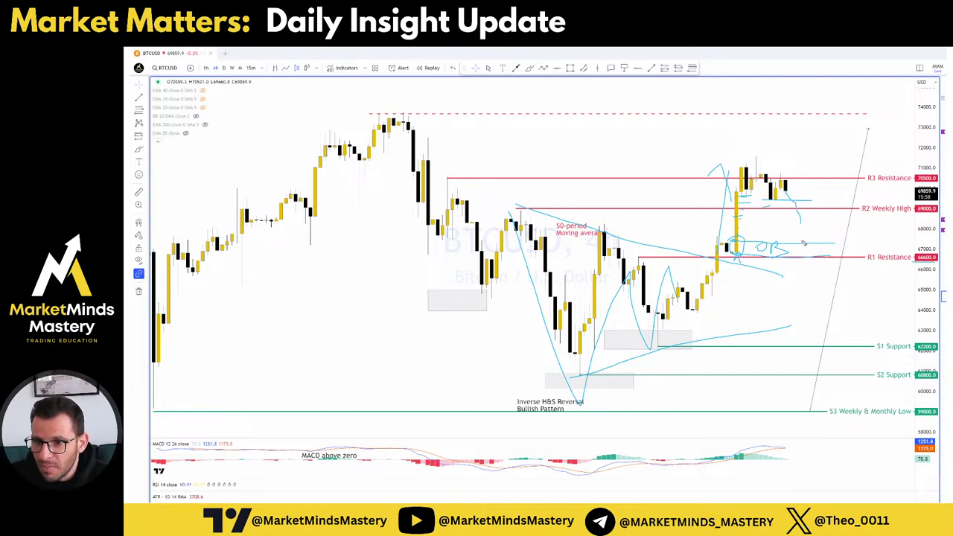
pyautogui.click(251, 67)
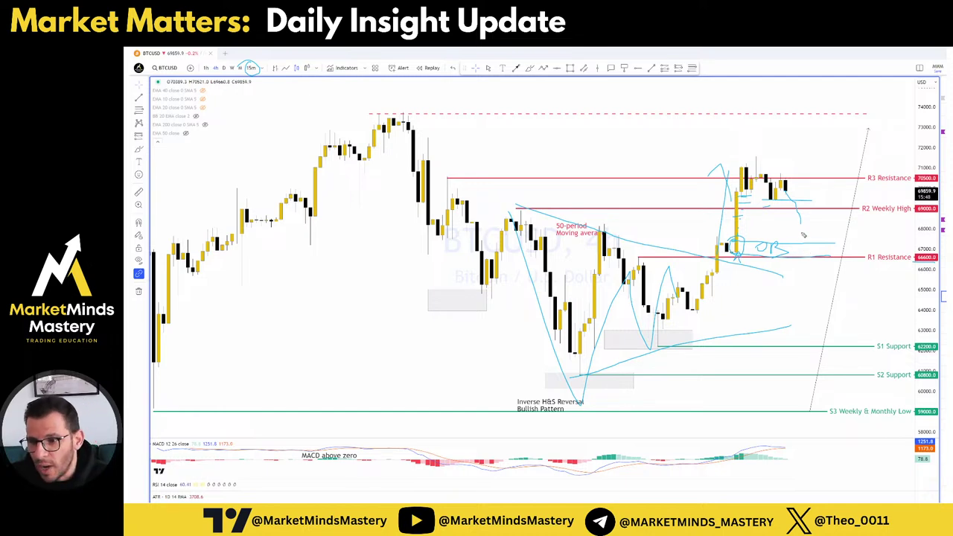
pyautogui.press('e')
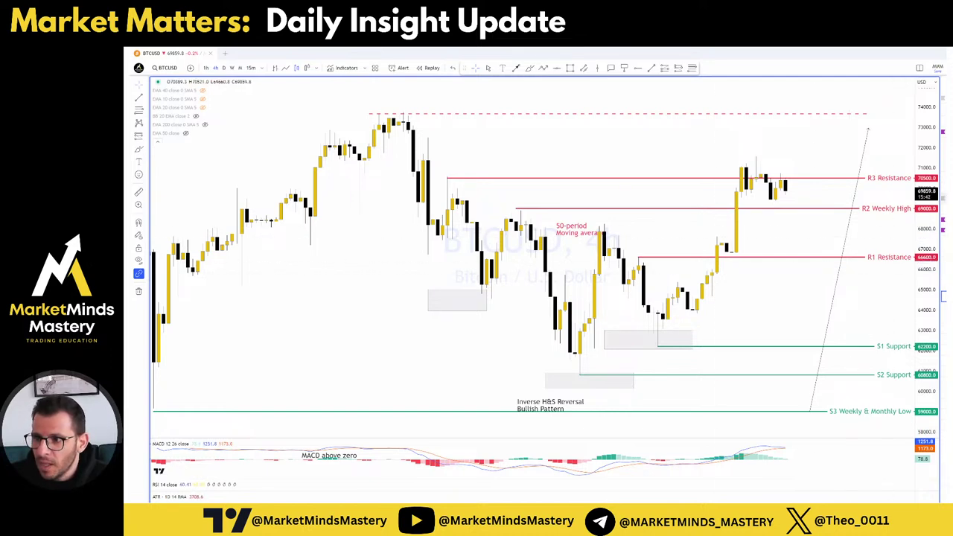
pyautogui.moveTo(741, 308); pyautogui.dragTo(729, 284)
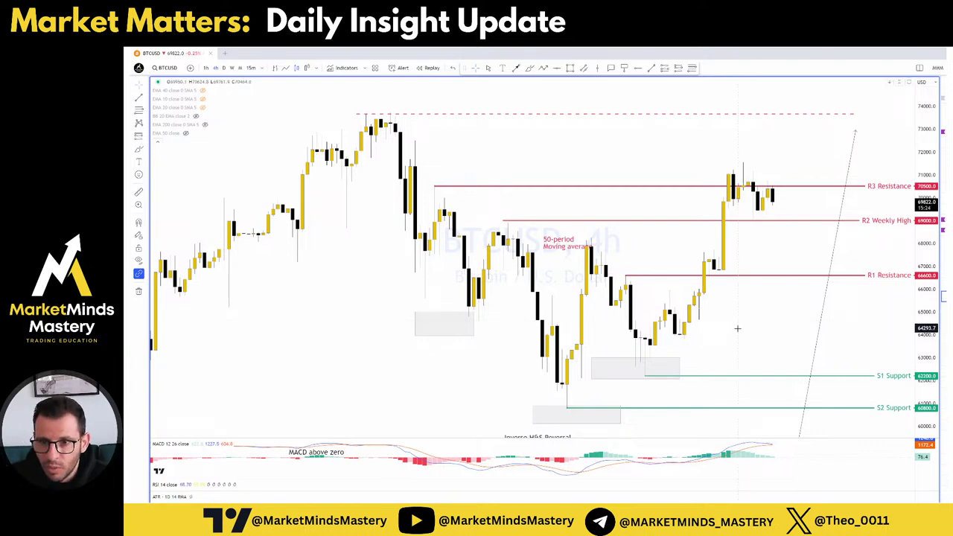
pyautogui.moveTo(734, 344); pyautogui.dragTo(732, 328)
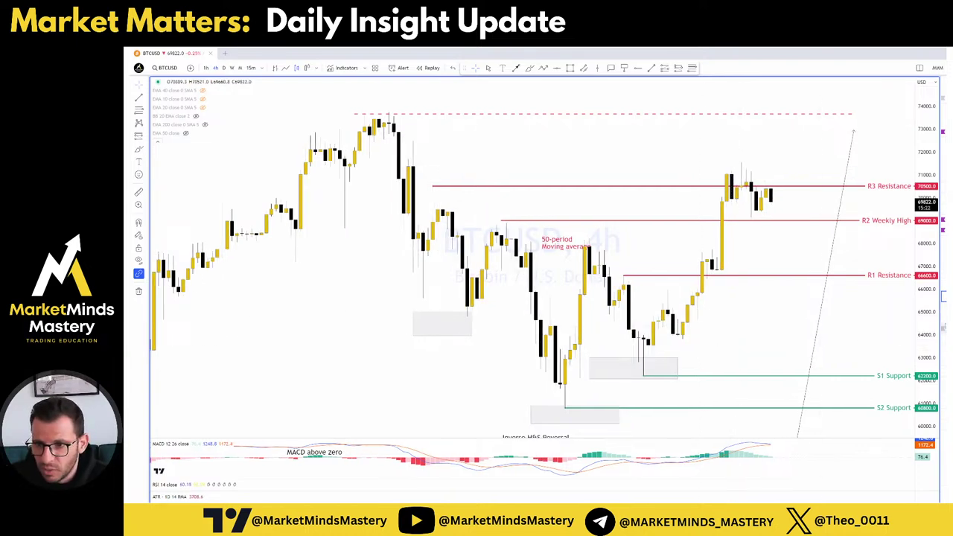
pyautogui.moveTo(934, 324); pyautogui.dragTo(934, 340)
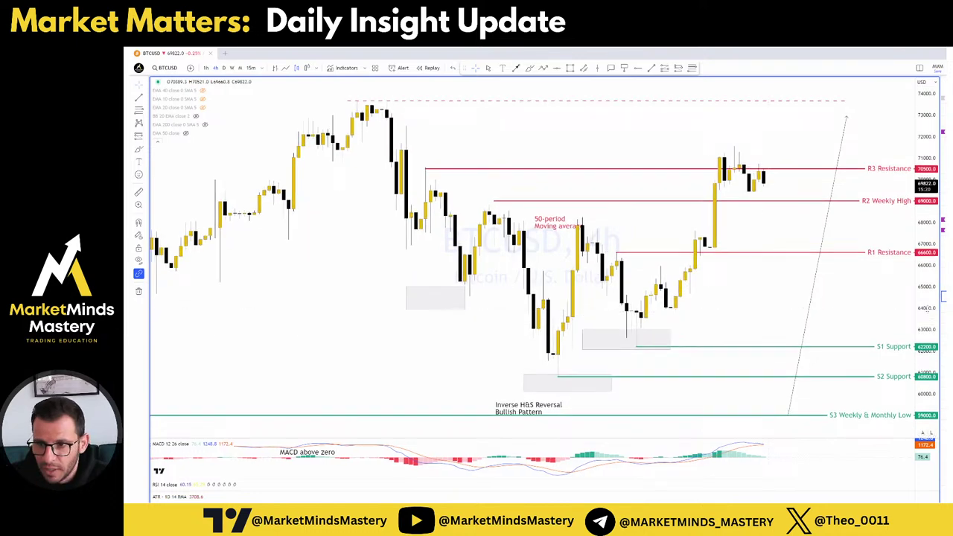
# Open the SPX500USD chart, extend the 4-hour gap zone past the latest candles, and move the "4-h "Gap" area" label beneath its new end
pyautogui.scroll(2, 767, 316)
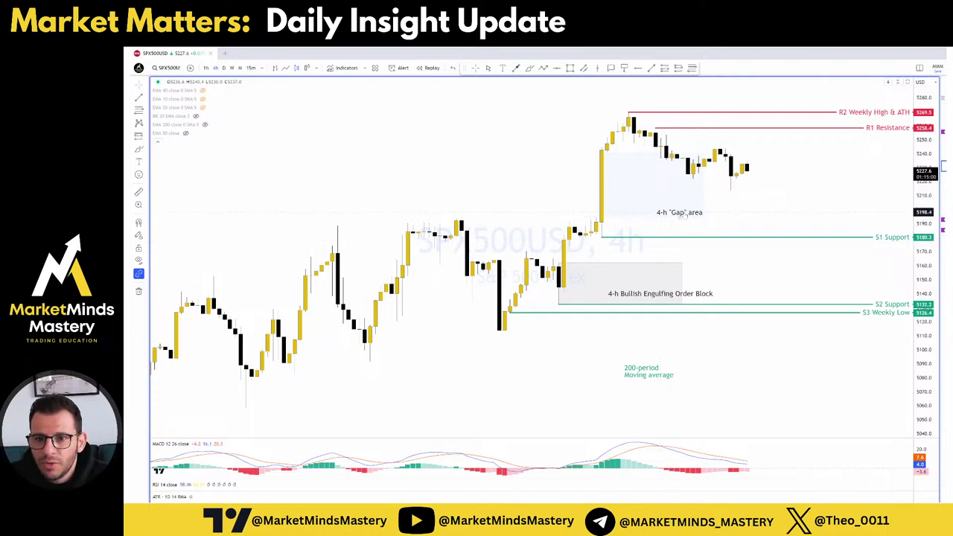
pyautogui.moveTo(729, 210); pyautogui.dragTo(792, 214)
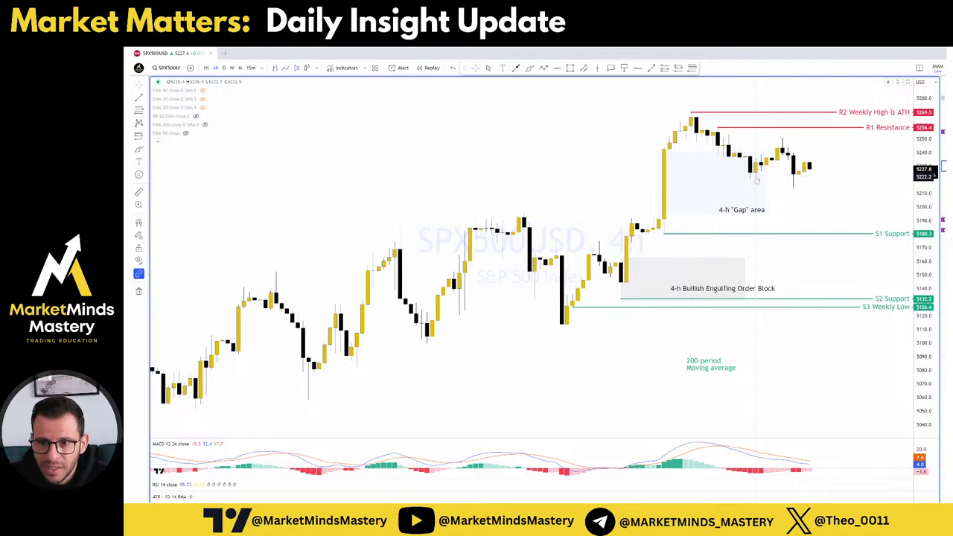
pyautogui.moveTo(766, 184); pyautogui.dragTo(858, 184)
pyautogui.moveTo(764, 210); pyautogui.dragTo(847, 210)
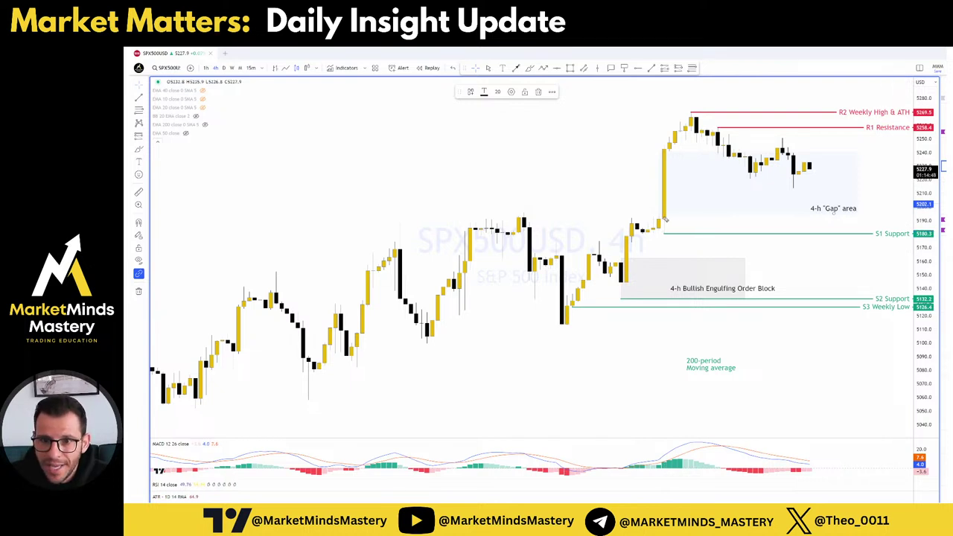
# Circle the SPX500USD base at S1 Support, trace the rally to the all-time high, and sketch the lower lows and a drop into the gap
pyautogui.moveTo(658, 214)
pyautogui.mouseDown()
pyautogui.moveTo(668, 216)
pyautogui.moveTo(695, 119)
pyautogui.moveTo(711, 132)
pyautogui.mouseUp()
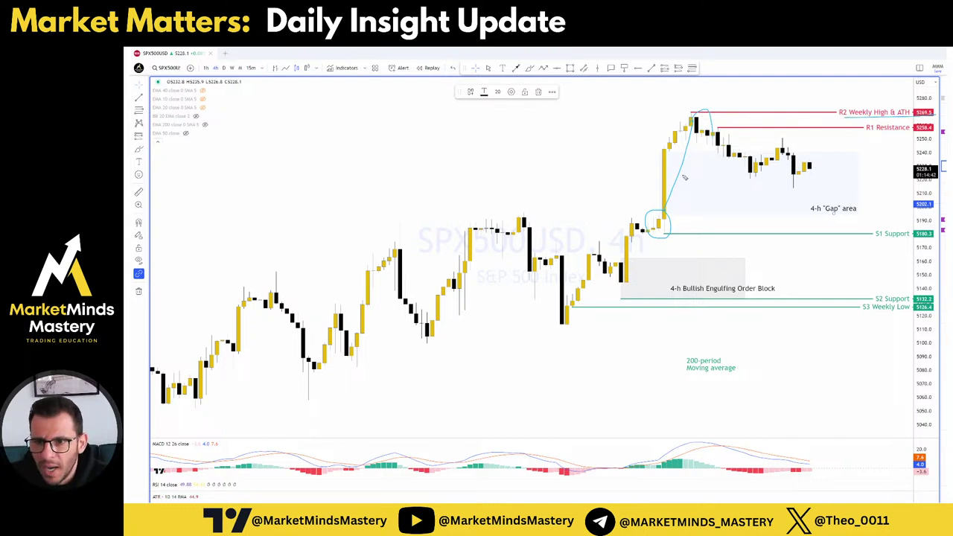
pyautogui.moveTo(761, 184)
pyautogui.mouseDown()
pyautogui.moveTo(752, 181)
pyautogui.moveTo(788, 188)
pyautogui.mouseUp()
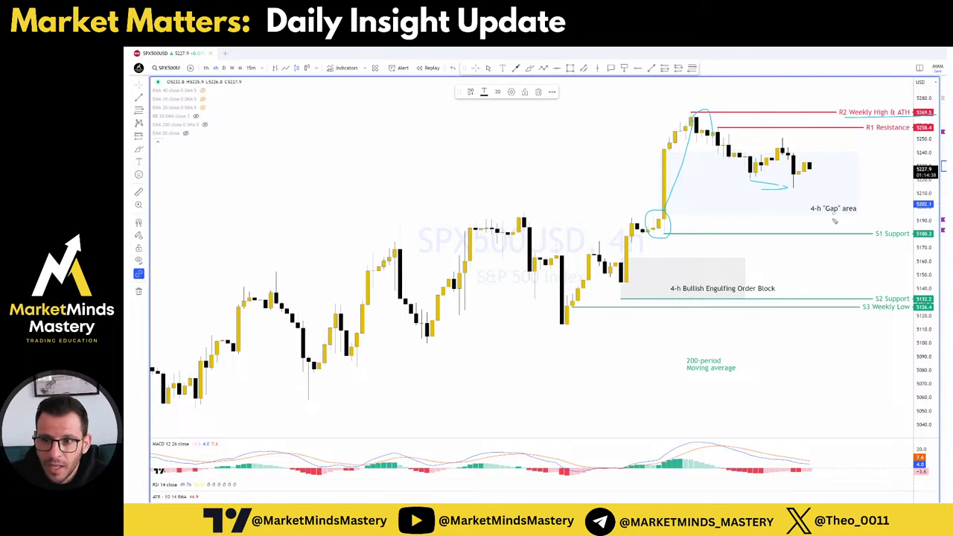
pyautogui.moveTo(811, 161)
pyautogui.mouseDown()
pyautogui.moveTo(828, 188)
pyautogui.moveTo(825, 212)
pyautogui.mouseUp()
pyautogui.moveTo(672, 213); pyautogui.dragTo(680, 224)
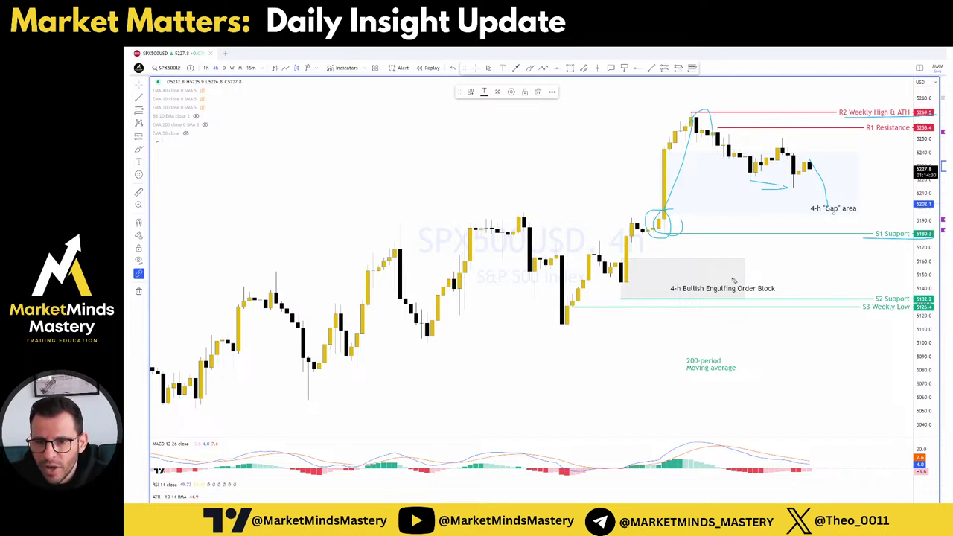
# Outline the 4-hour bullish engulfing order block down to S2 Support, sketch a decline into it, and clear the SPX500USD markings
pyautogui.moveTo(628, 258)
pyautogui.mouseDown()
pyautogui.moveTo(613, 289)
pyautogui.moveTo(633, 262)
pyautogui.moveTo(947, 266)
pyautogui.mouseUp()
pyautogui.moveTo(745, 300); pyautogui.dragTo(915, 299)
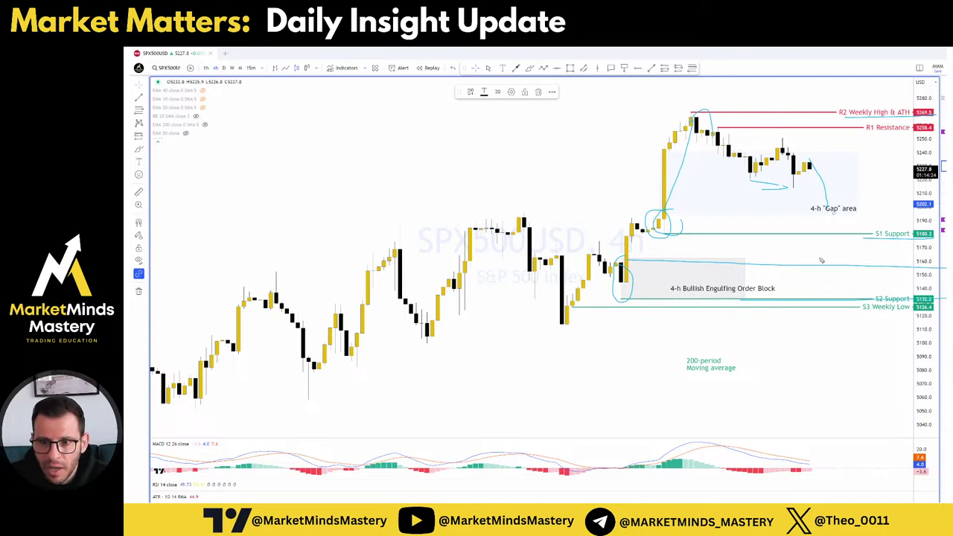
pyautogui.moveTo(834, 216)
pyautogui.mouseDown()
pyautogui.moveTo(813, 263)
pyautogui.moveTo(839, 265)
pyautogui.mouseUp()
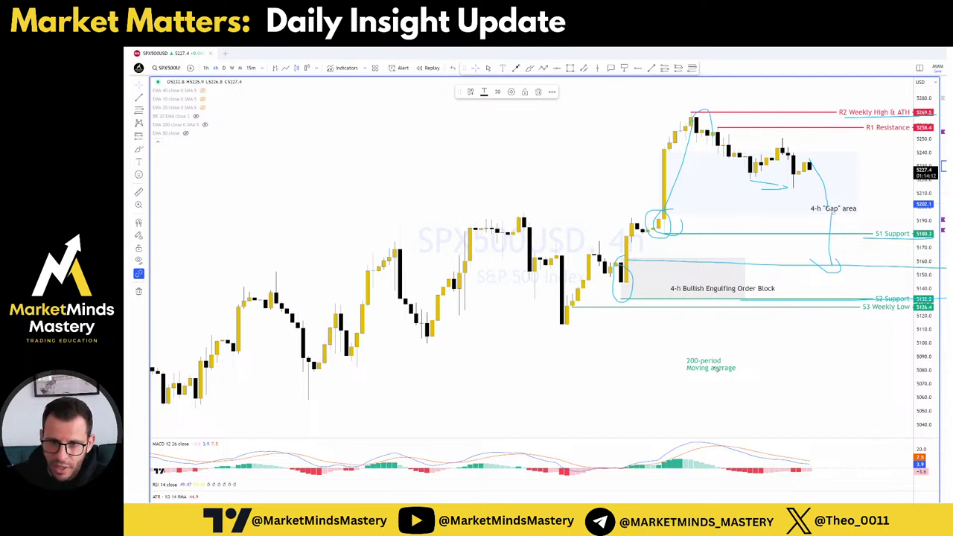
pyautogui.press('Escape')
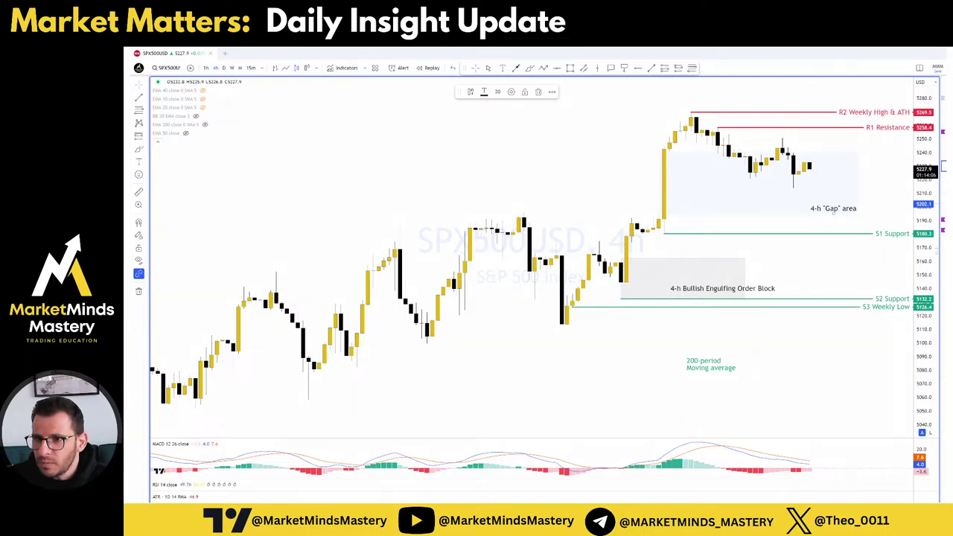
# Open the DE30EUR chart, trace the uptrend's swings and a false breakout of the latest range, and clear the markings
pyautogui.click(944, 177)
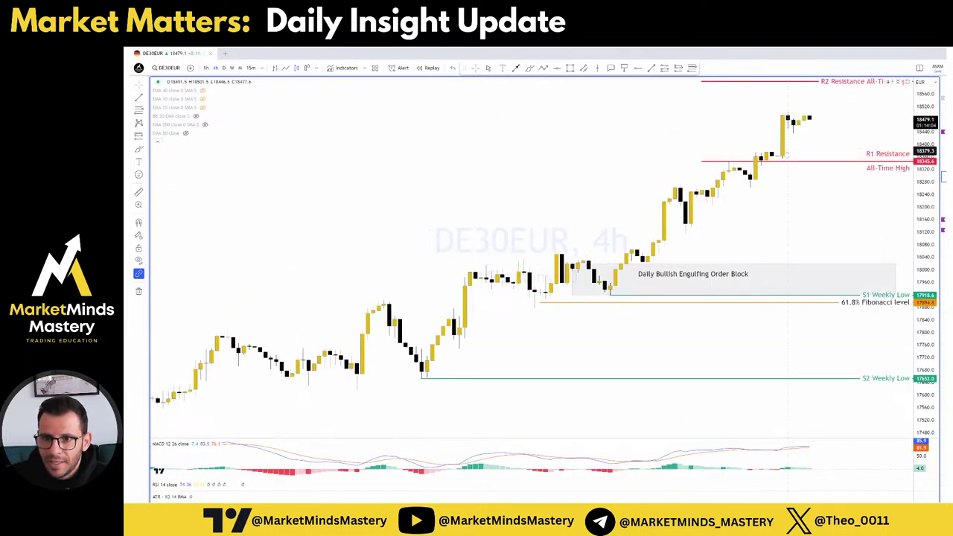
pyautogui.scroll(1, 769, 193)
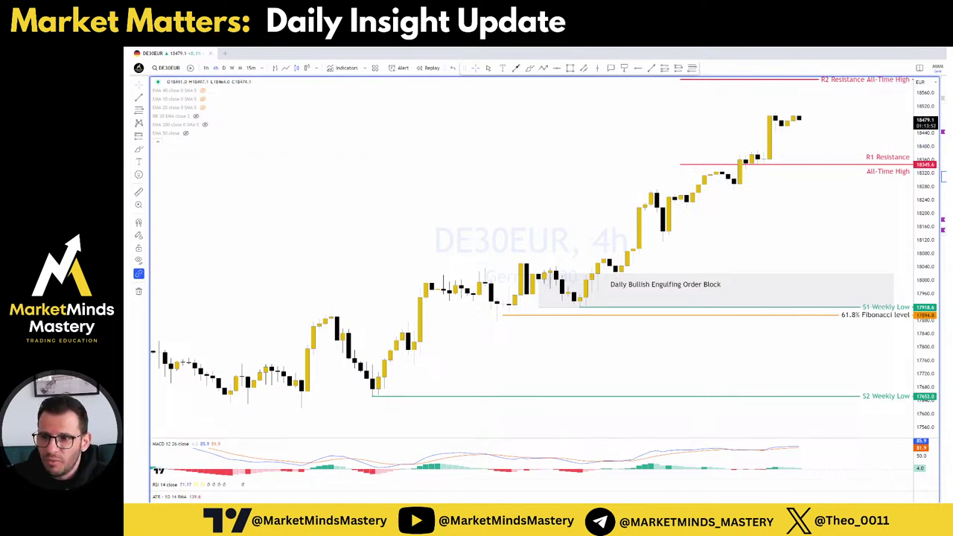
pyautogui.moveTo(632, 270)
pyautogui.mouseDown()
pyautogui.moveTo(711, 167)
pyautogui.moveTo(742, 149)
pyautogui.moveTo(767, 170)
pyautogui.moveTo(785, 115)
pyautogui.moveTo(765, 119)
pyautogui.moveTo(774, 134)
pyautogui.moveTo(848, 125)
pyautogui.moveTo(819, 92)
pyautogui.moveTo(822, 128)
pyautogui.mouseUp()
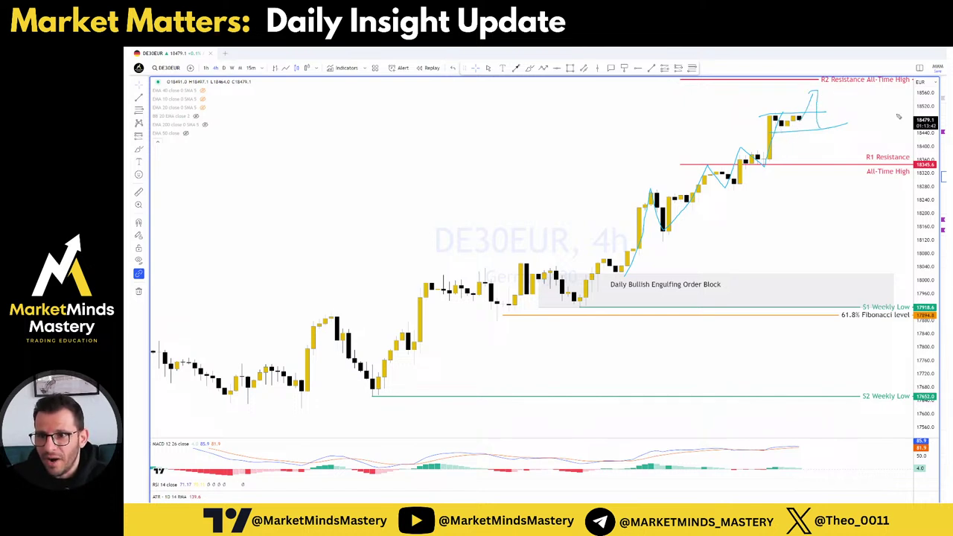
pyautogui.press('Escape')
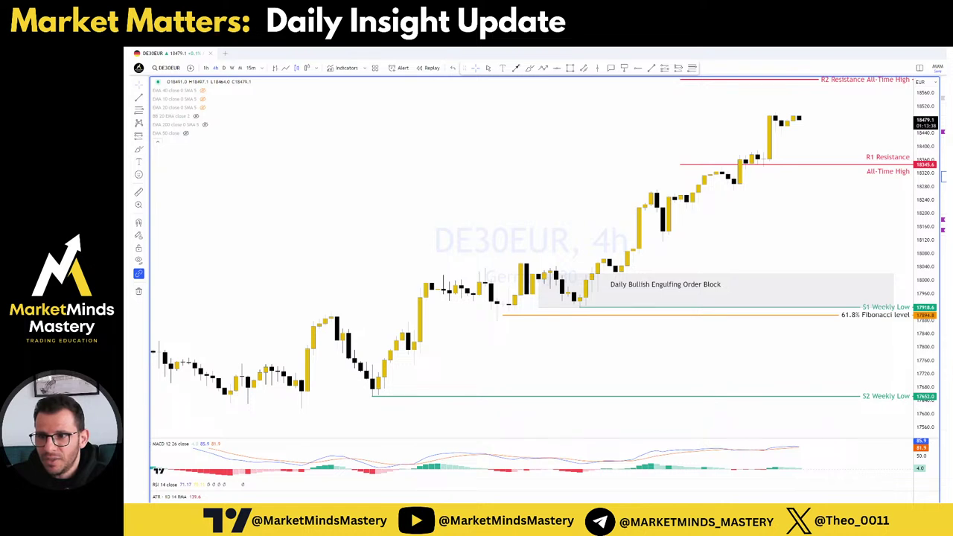
pyautogui.moveTo(923, 136); pyautogui.dragTo(925, 168)
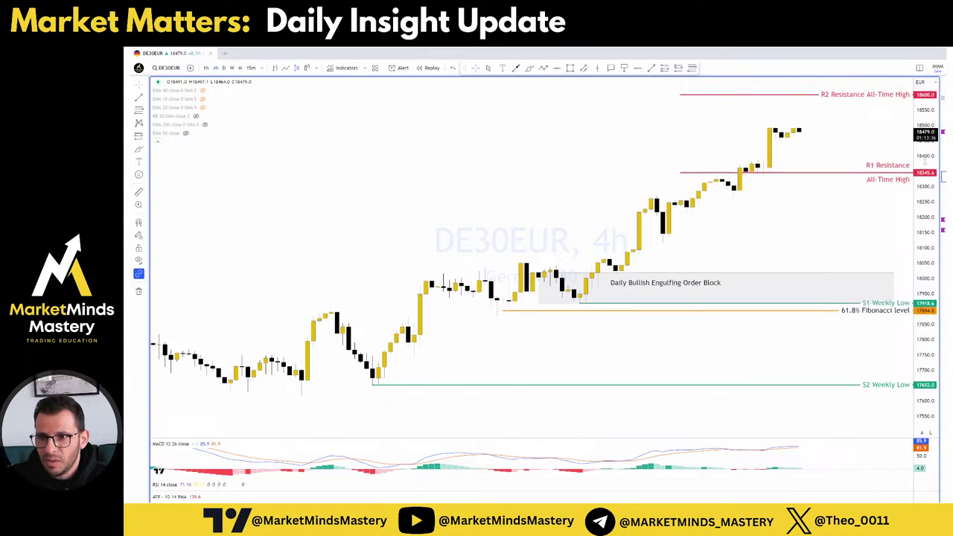
pyautogui.moveTo(852, 190); pyautogui.dragTo(847, 213)
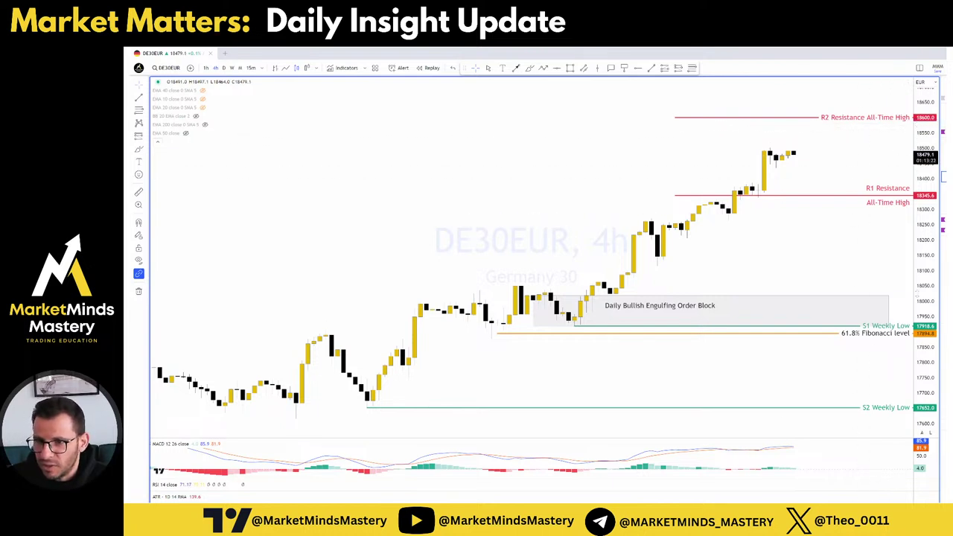
# Switch to the NAS100USD 4-hour chart and examine the price action around the gap and order block zones
pyautogui.click(944, 198)
pyautogui.click(944, 187)
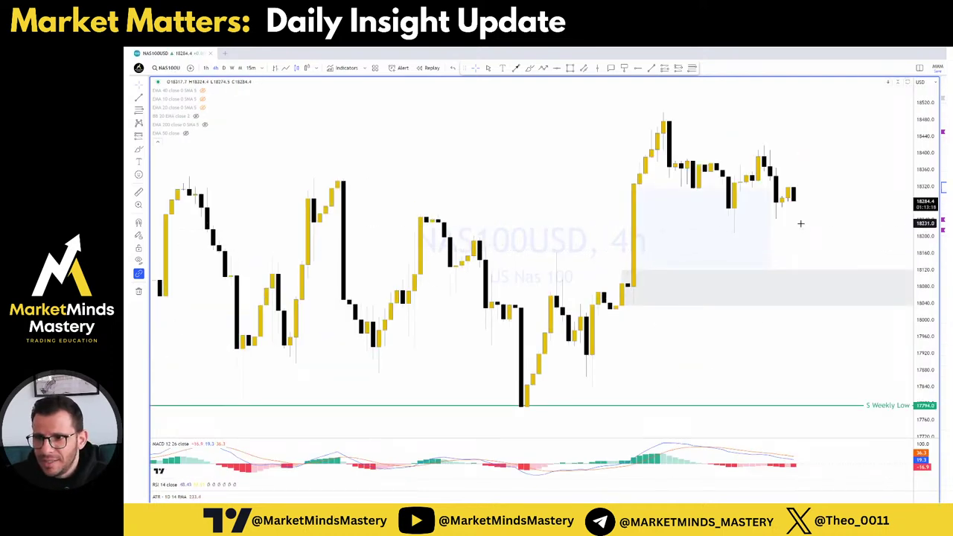
pyautogui.scroll(-3, 803, 232)
pyautogui.scroll(2, 825, 322)
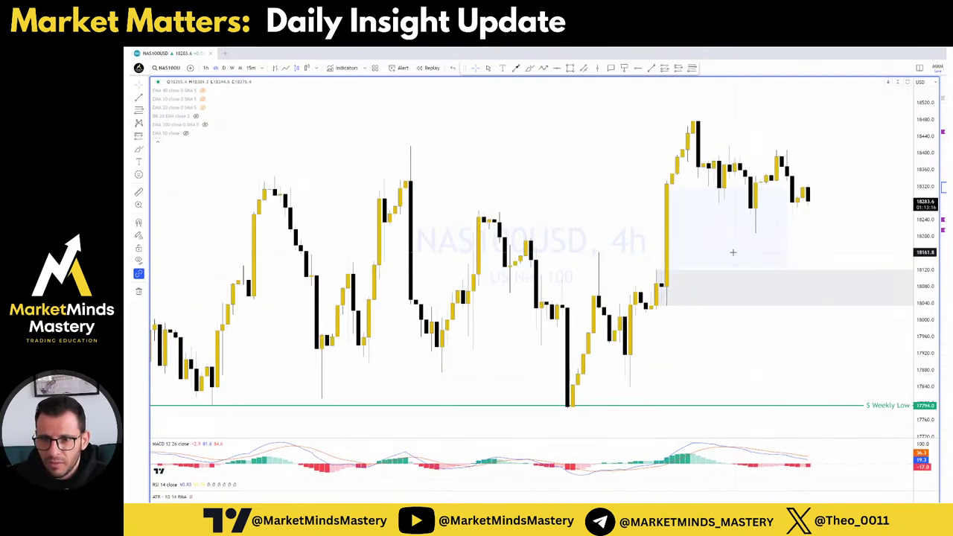
pyautogui.moveTo(843, 226); pyautogui.dragTo(822, 229)
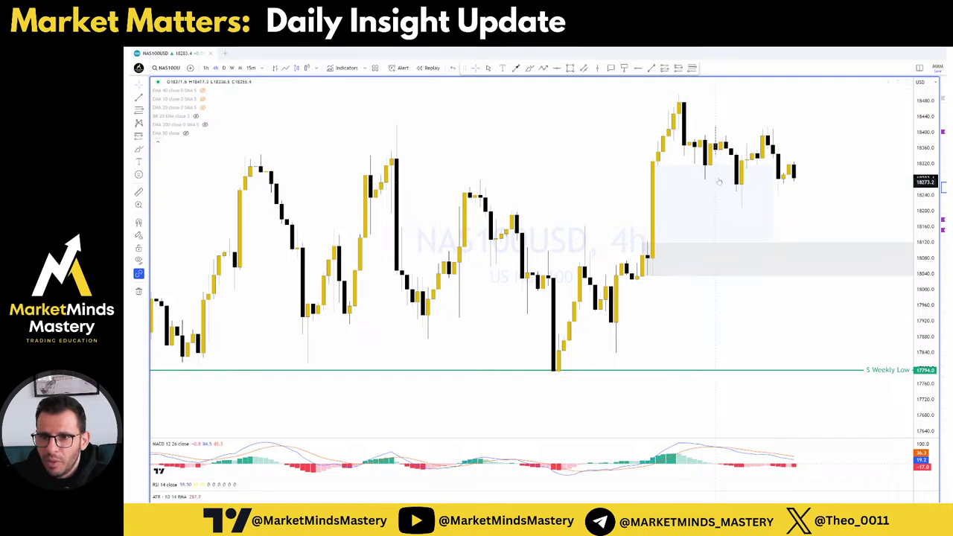
# Enclose the NAS100USD sideways range between two horizontal lines, trace its swings, and circle the two upper touches
pyautogui.moveTo(693, 128); pyautogui.dragTo(832, 126)
pyautogui.moveTo(706, 187); pyautogui.dragTo(835, 186)
pyautogui.moveTo(714, 146)
pyautogui.mouseDown()
pyautogui.moveTo(743, 167)
pyautogui.moveTo(809, 174)
pyautogui.mouseUp()
pyautogui.moveTo(717, 126); pyautogui.dragTo(709, 122)
pyautogui.moveTo(771, 130); pyautogui.dragTo(758, 120)
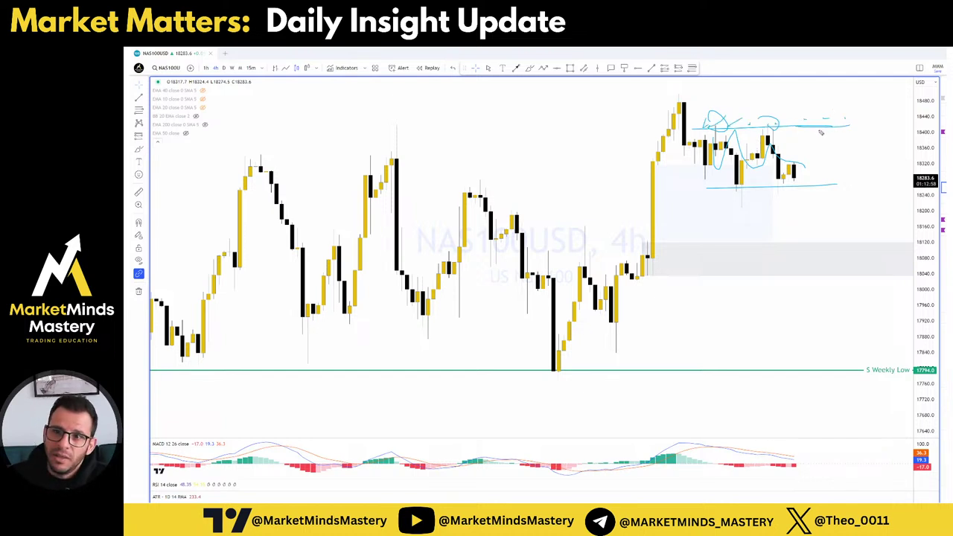
# Sketch a false breakout above the range's upper line with a downward arrow, and annotate it "SL" and "B.S"
pyautogui.moveTo(816, 137); pyautogui.dragTo(840, 144)
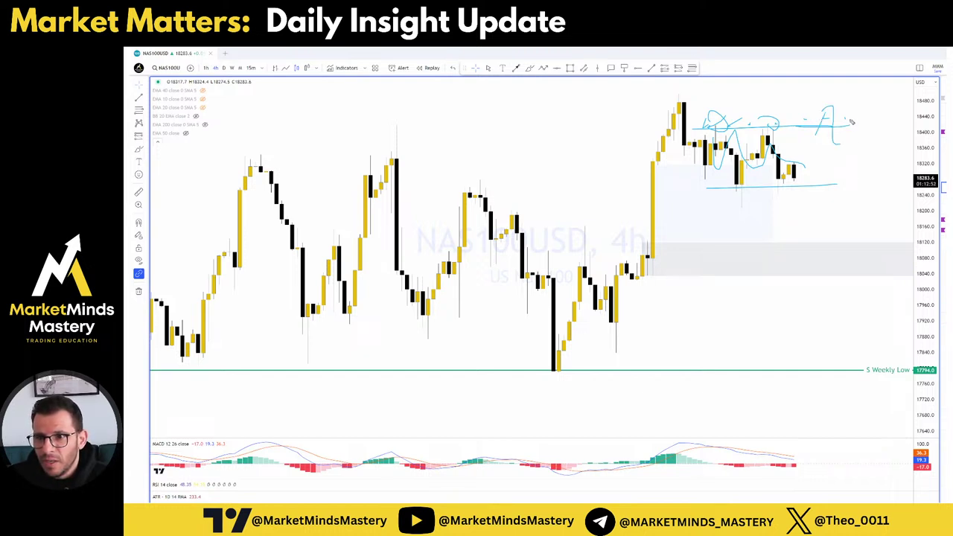
pyautogui.moveTo(797, 130)
pyautogui.mouseDown()
pyautogui.moveTo(795, 146)
pyautogui.moveTo(808, 131)
pyautogui.mouseUp()
pyautogui.moveTo(859, 108)
pyautogui.mouseDown()
pyautogui.moveTo(853, 119)
pyautogui.moveTo(870, 117)
pyautogui.mouseUp()
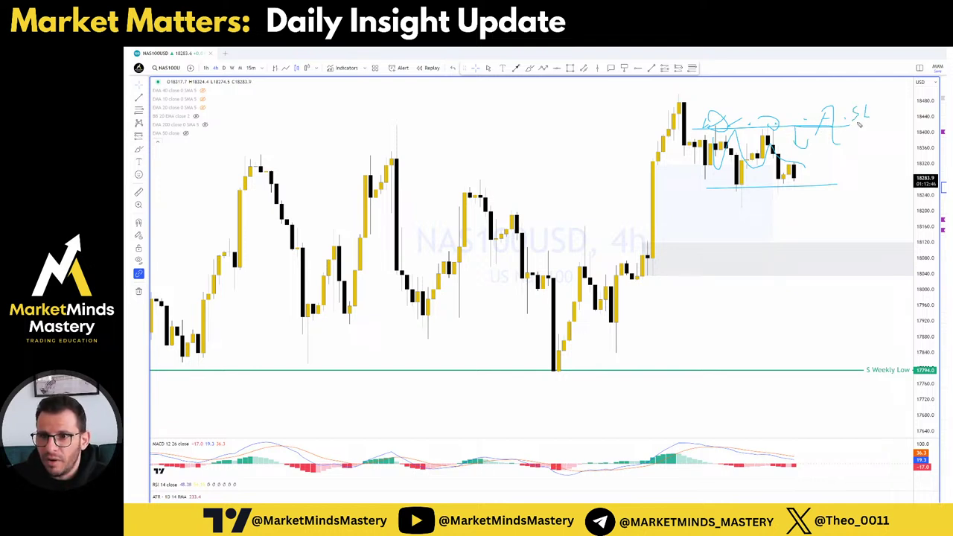
pyautogui.moveTo(860, 128)
pyautogui.mouseDown()
pyautogui.moveTo(878, 124)
pyautogui.moveTo(884, 134)
pyautogui.mouseUp()
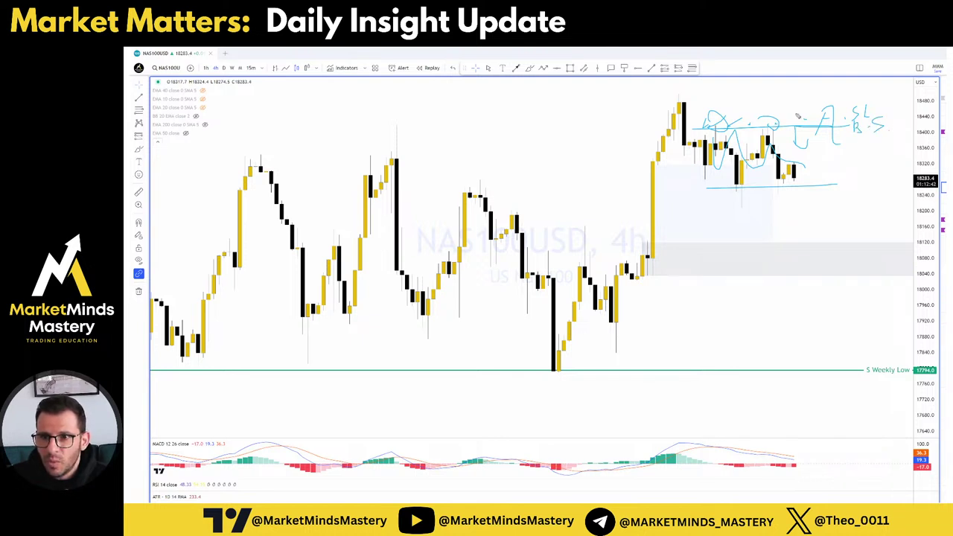
# Emphasise the range's lower line, circle the rally's base, outline the grey order block, and sketch a drop into it
pyautogui.moveTo(709, 189); pyautogui.dragTo(842, 186)
pyautogui.moveTo(748, 198); pyautogui.dragTo(796, 200)
pyautogui.moveTo(660, 241)
pyautogui.mouseDown()
pyautogui.moveTo(639, 259)
pyautogui.moveTo(645, 280)
pyautogui.moveTo(878, 276)
pyautogui.mouseUp()
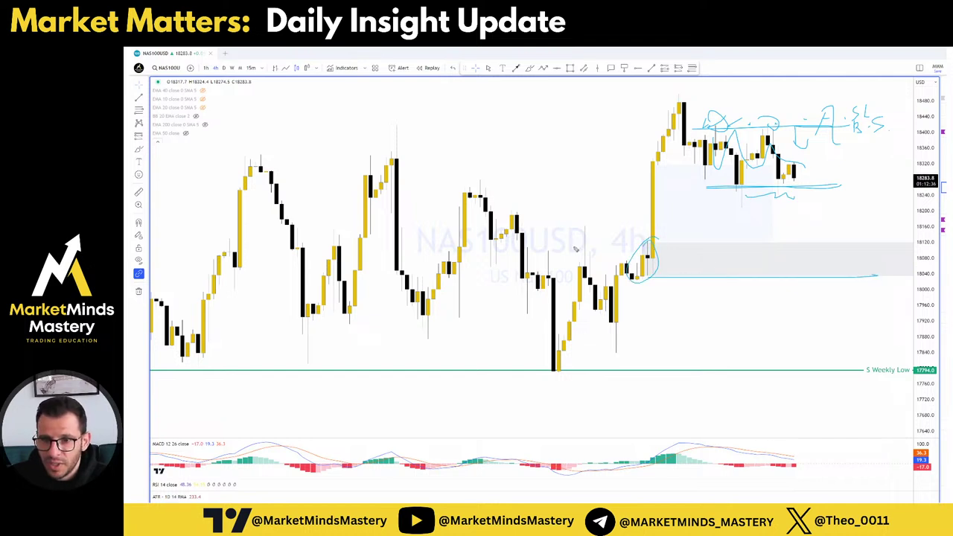
pyautogui.moveTo(643, 246); pyautogui.dragTo(897, 232)
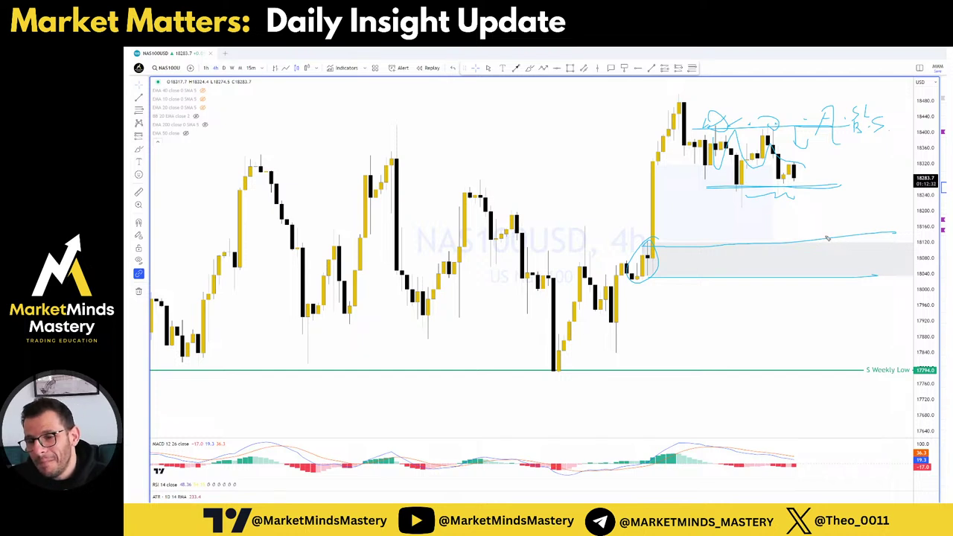
pyautogui.moveTo(799, 184)
pyautogui.mouseDown()
pyautogui.moveTo(825, 265)
pyautogui.moveTo(809, 216)
pyautogui.mouseUp()
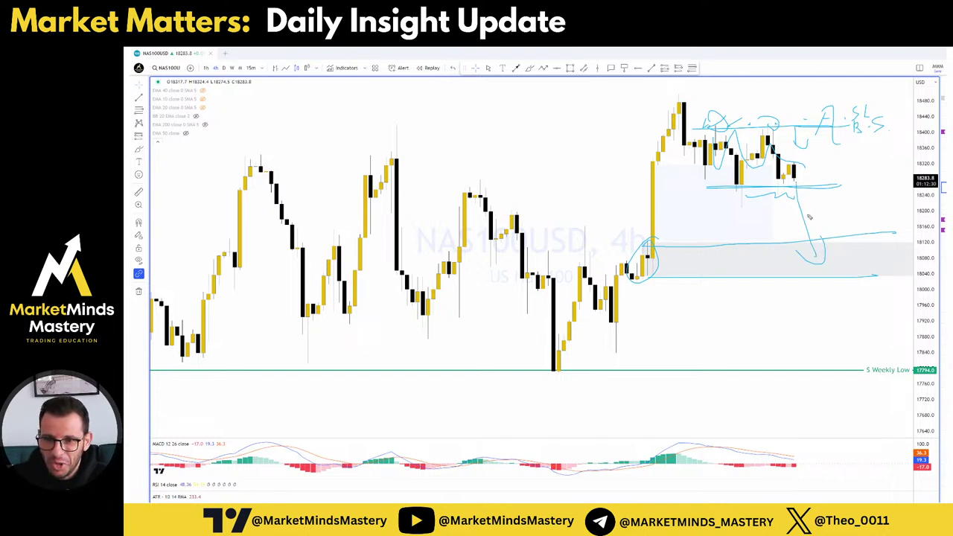